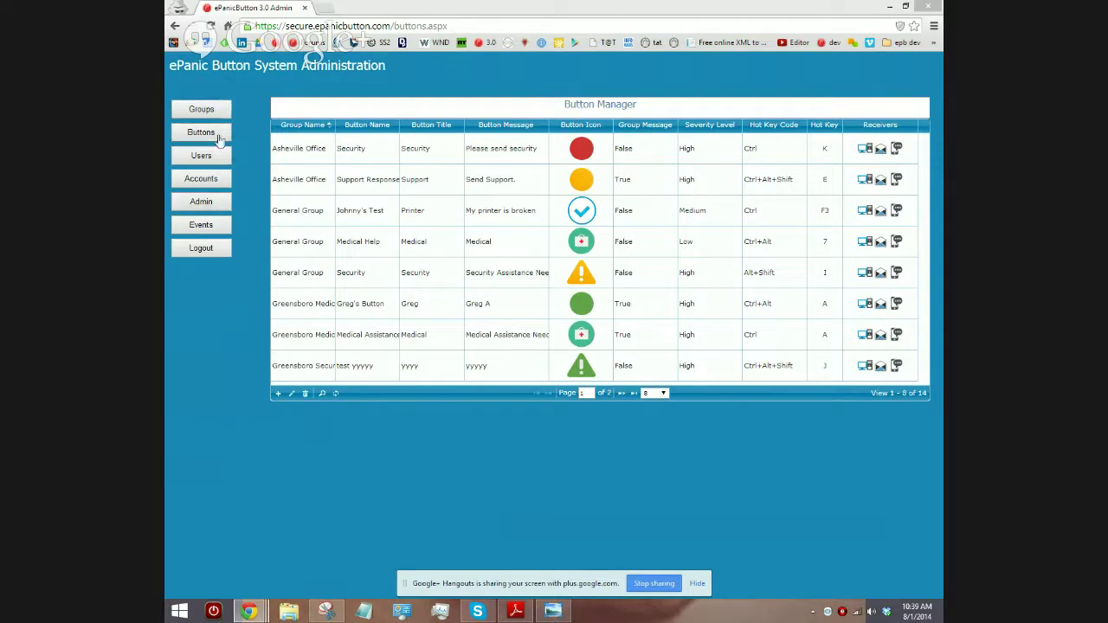
Step: Refresh the button list, select the Raleigh Red row, and bring up the Add Button form
click(218, 139)
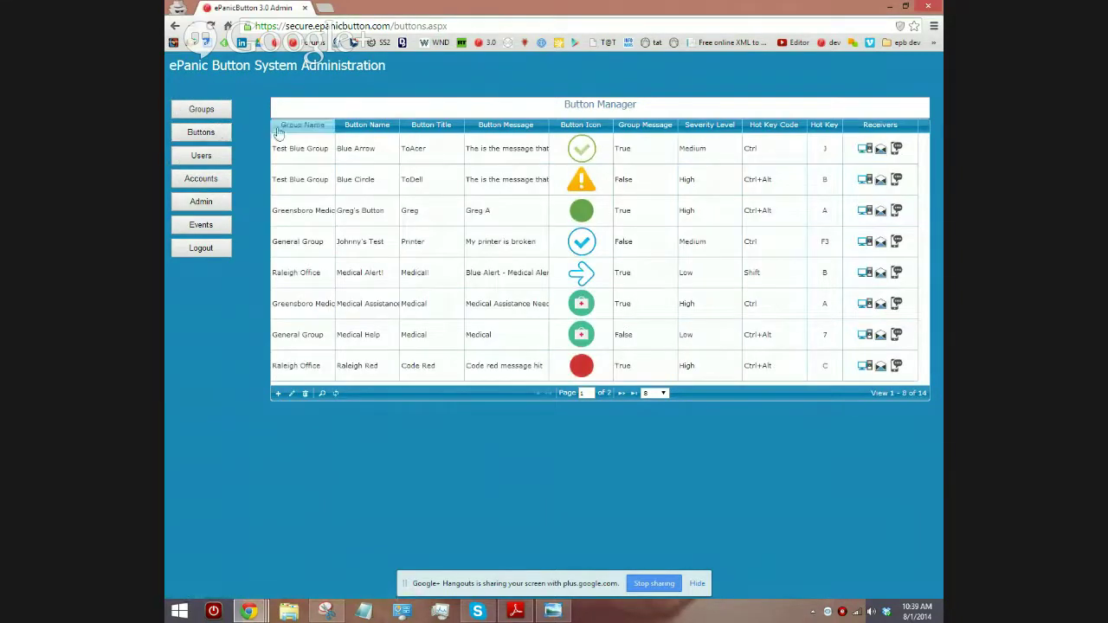
click(278, 395)
key(ctrl)
key(ctrl)
key(ctrl)
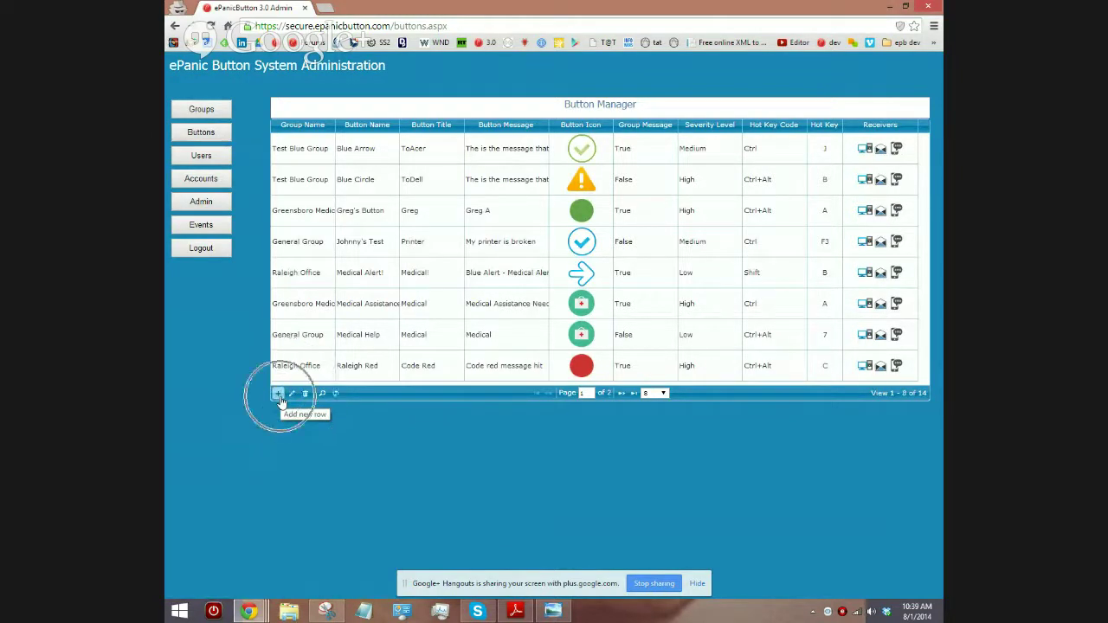
key(ctrl)
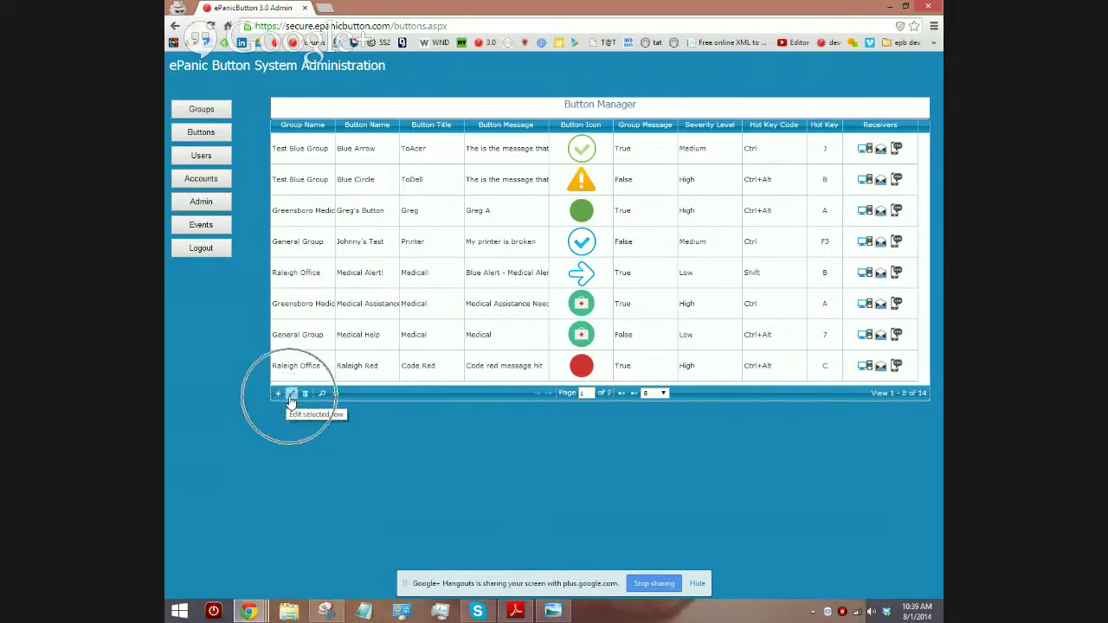
click(303, 378)
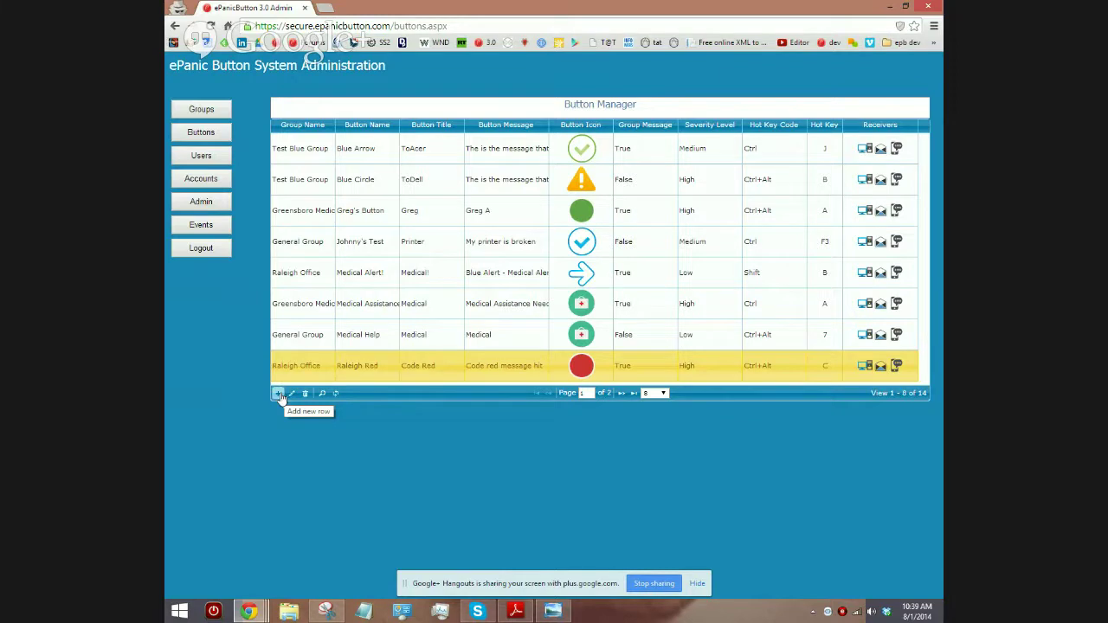
click(278, 393)
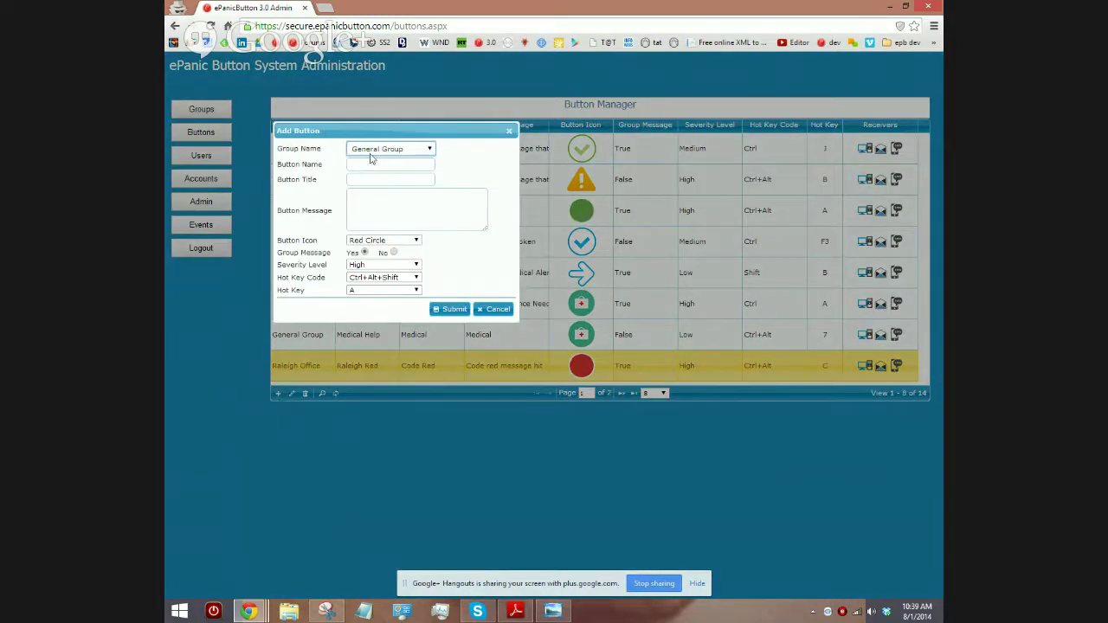
Step: Assign the button to Asheville Office, named 'Medical Help', titled 'Medical', message 'Medical help needed'
click(394, 152)
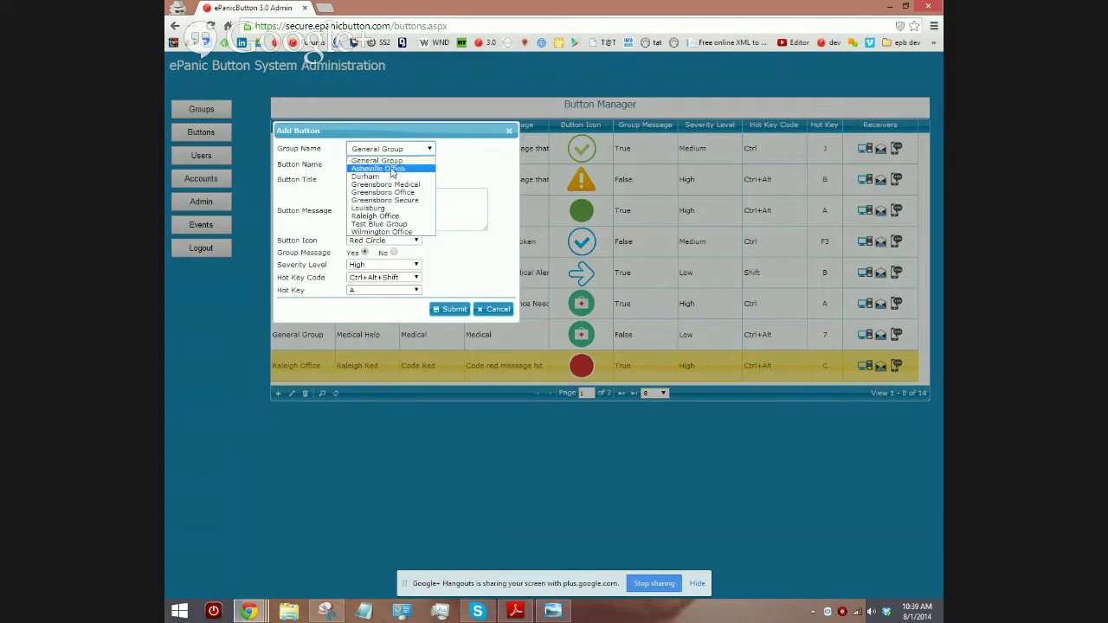
click(392, 169)
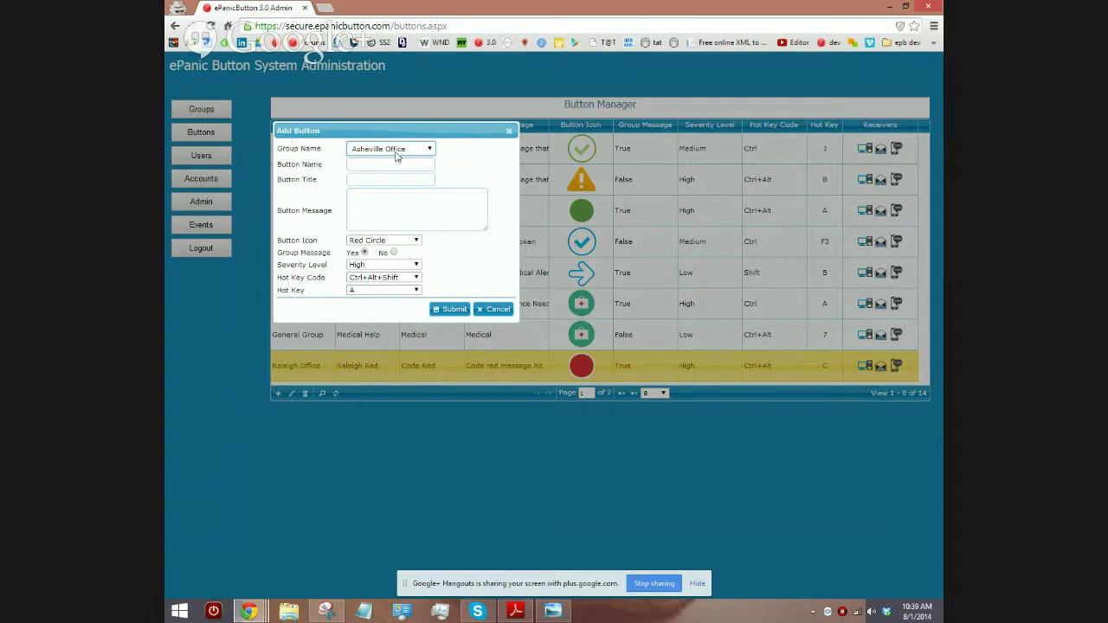
click(361, 163)
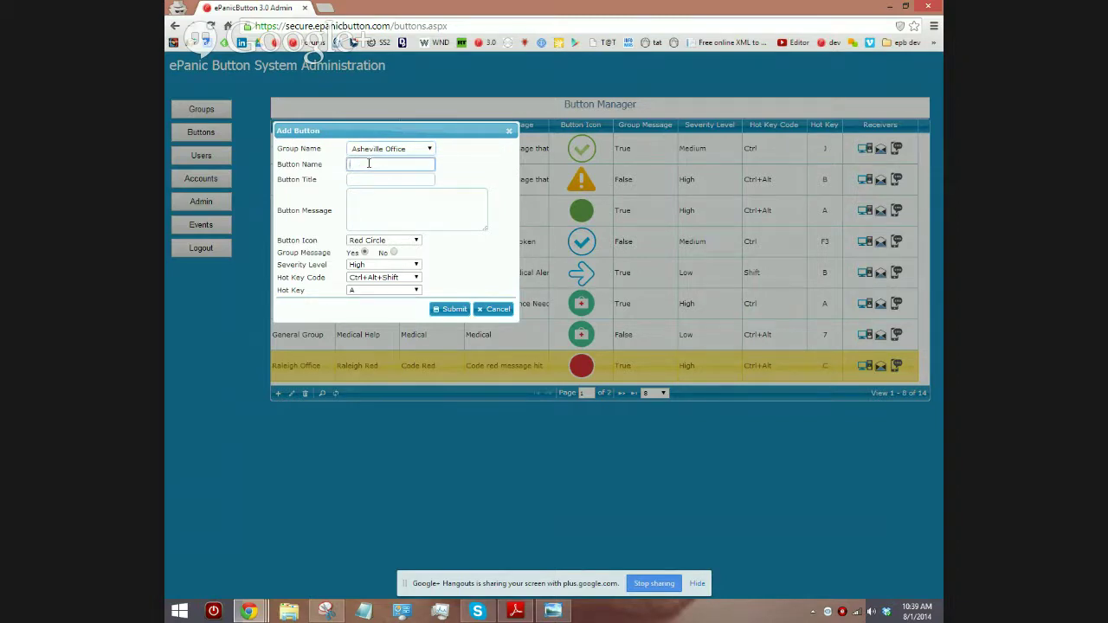
text(Medical Help)
click(386, 179)
text(Medical)
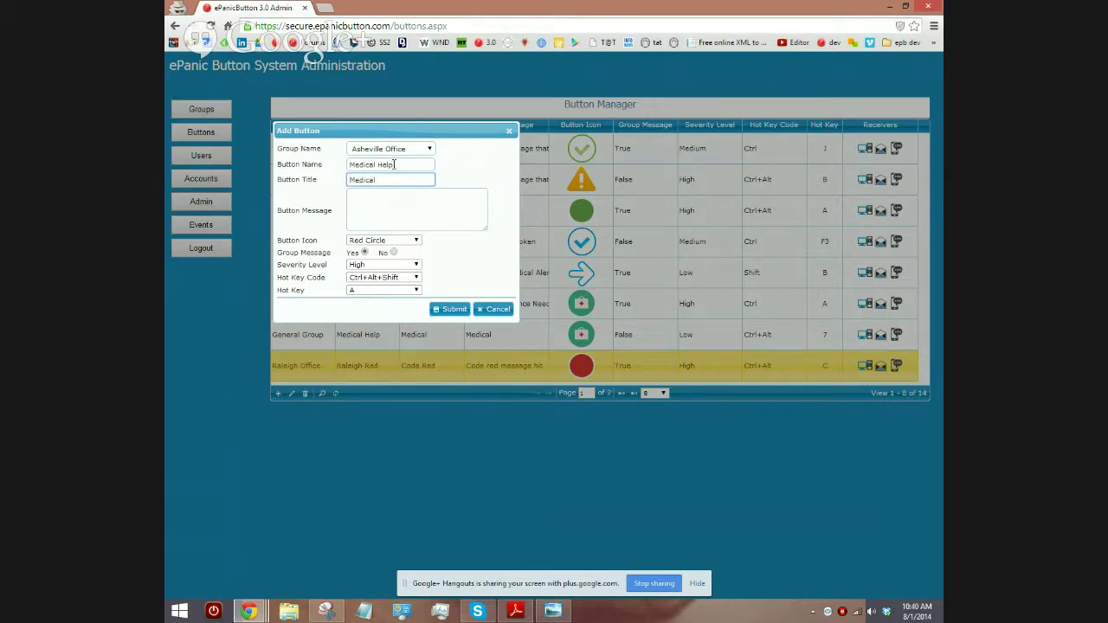
click(404, 208)
text(Me)
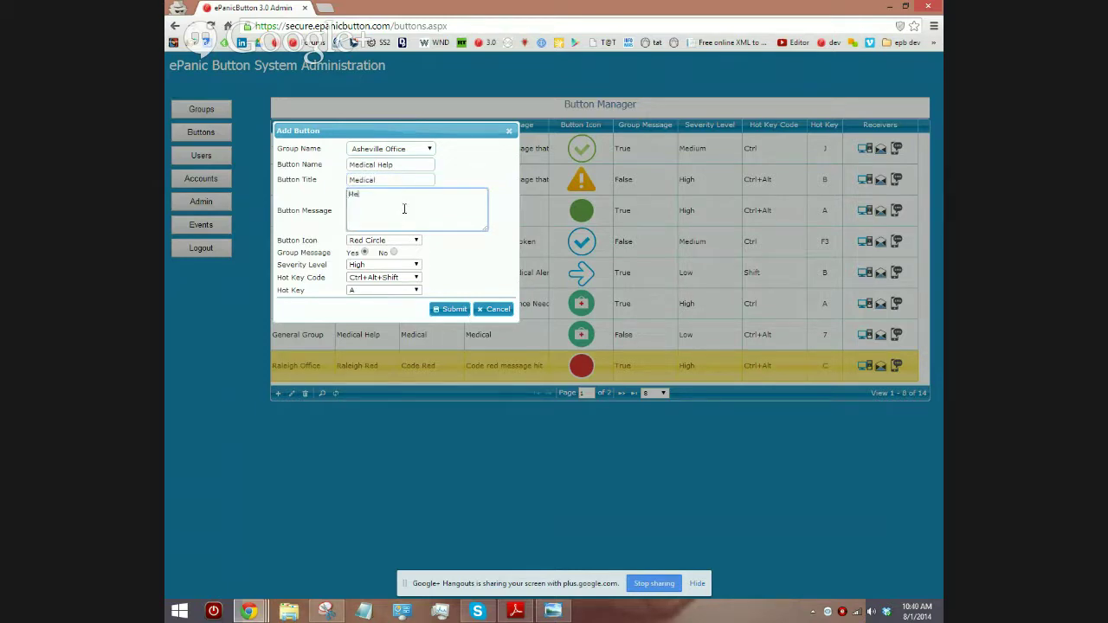
text(dical help needed)
key(ctrl)
mouse_move(846, 612)
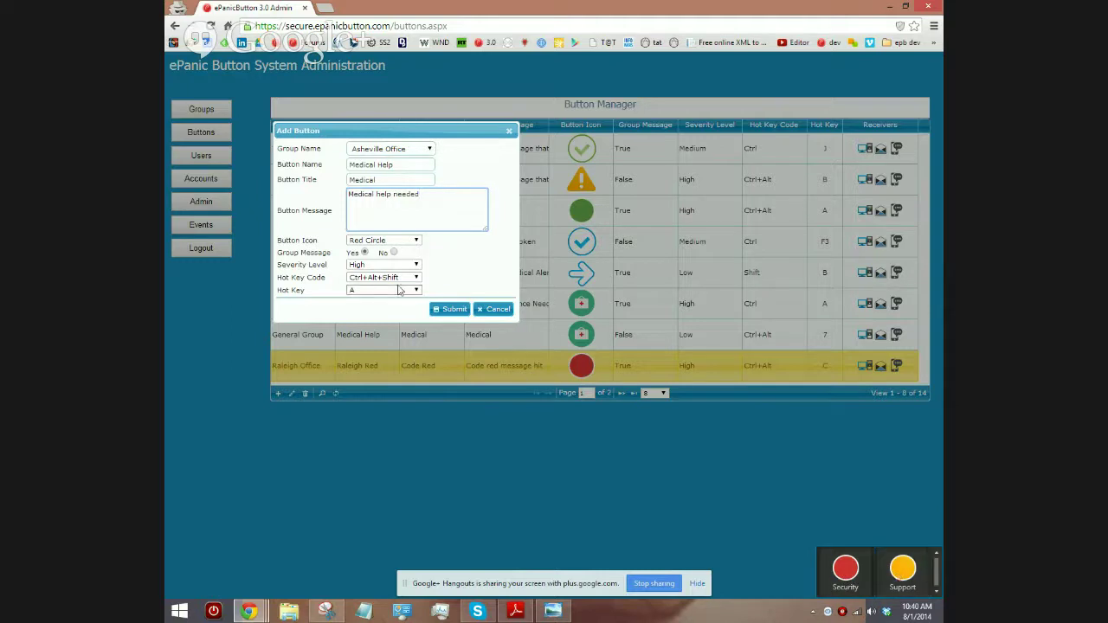
Step: Choose the Medic Bag icon, keep High severity, and set the hot key to Ctrl+F7
click(406, 241)
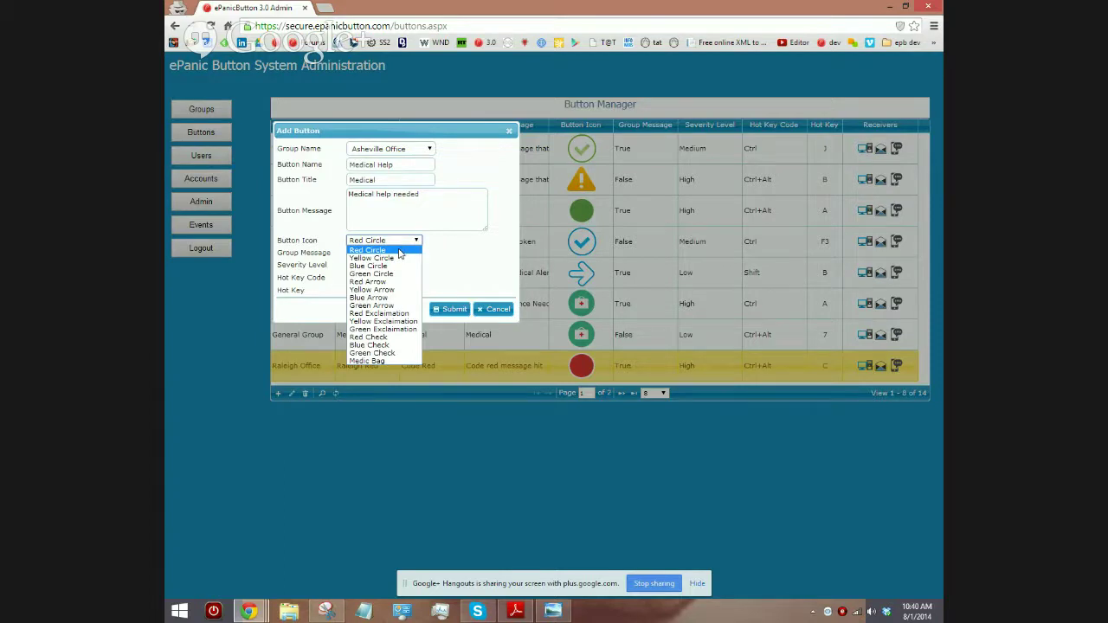
click(391, 362)
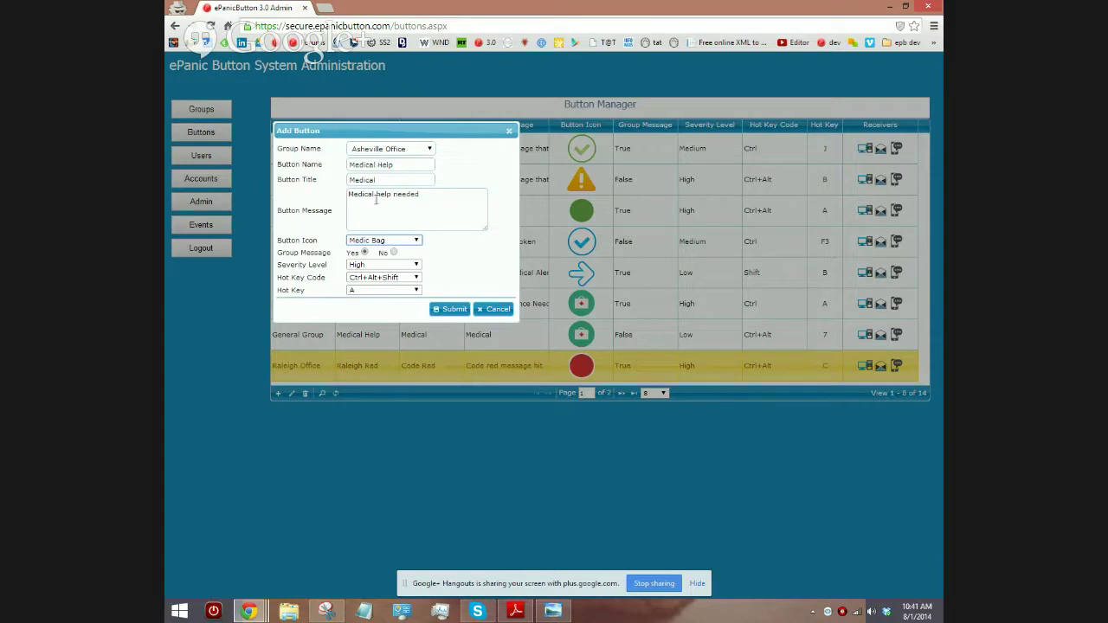
click(367, 265)
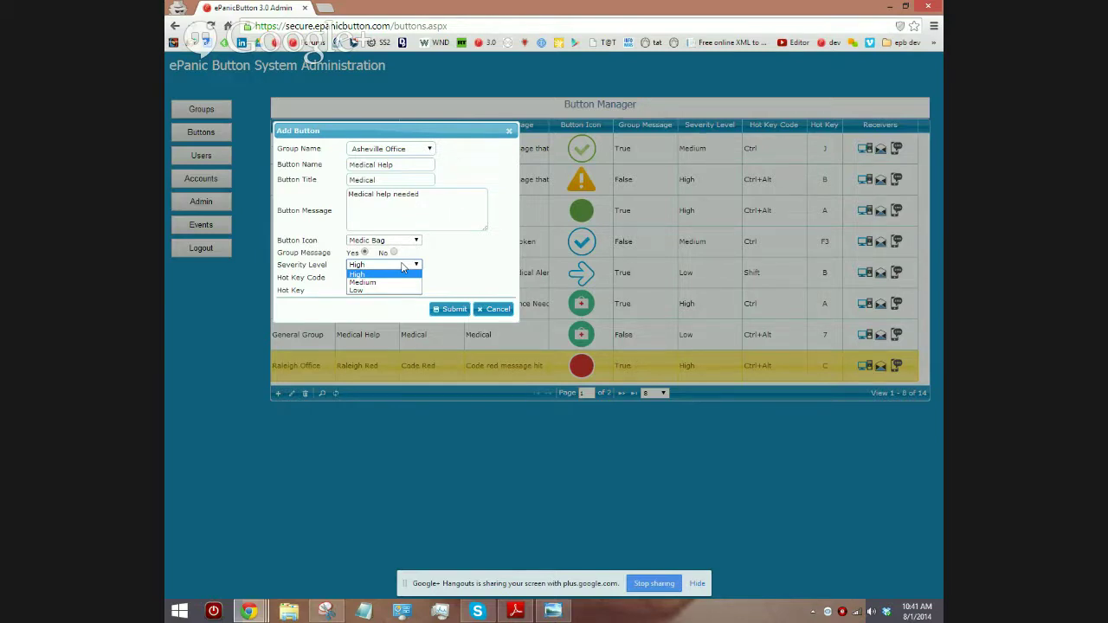
click(426, 265)
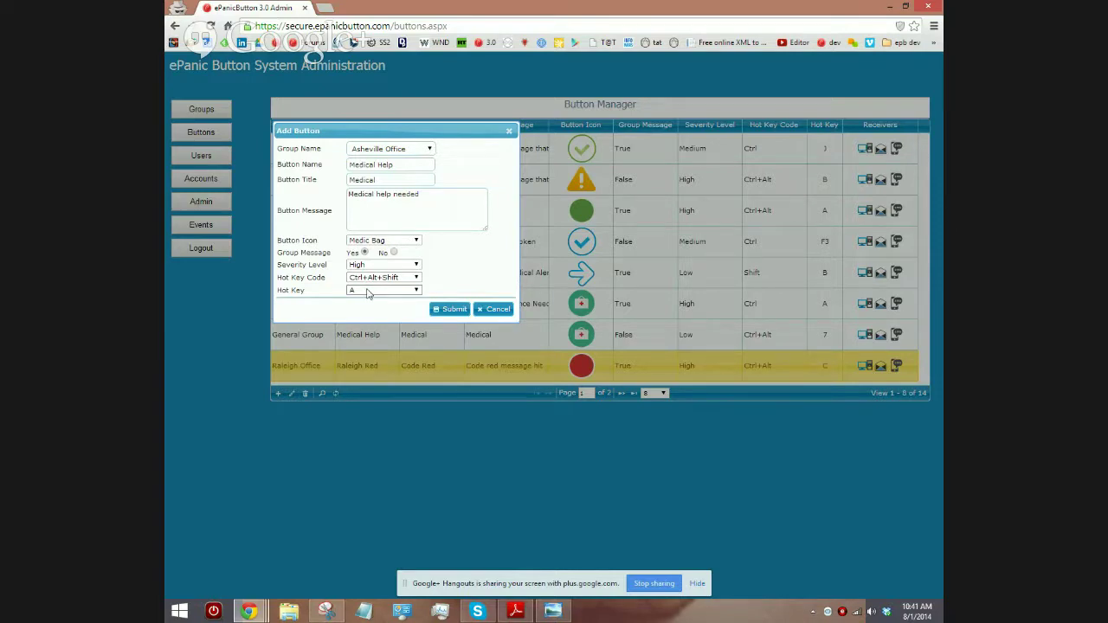
click(381, 277)
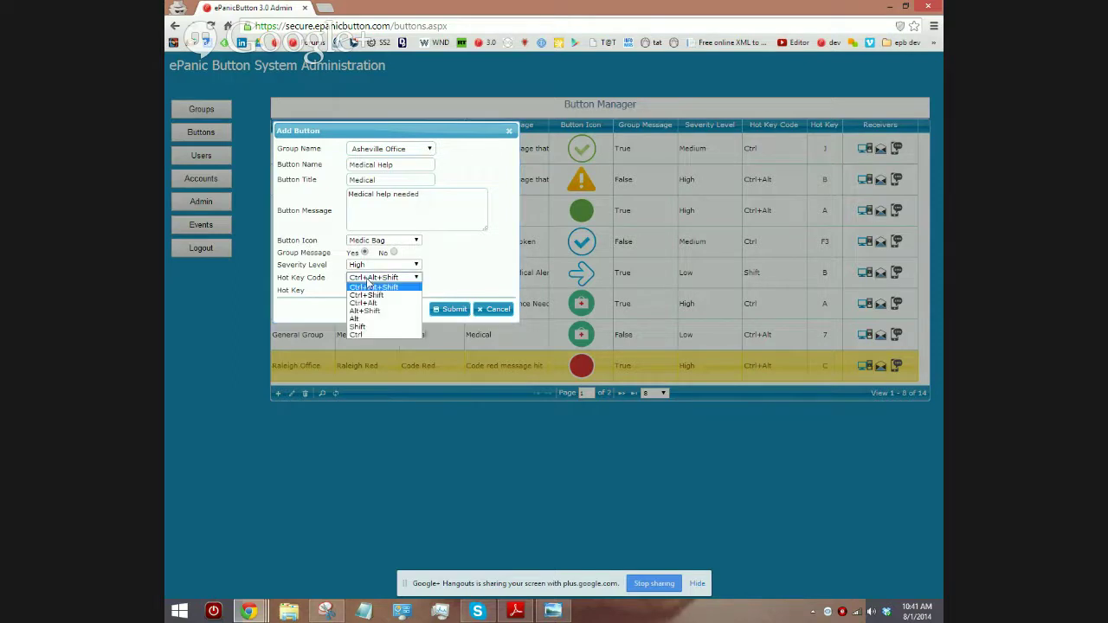
click(379, 335)
click(381, 290)
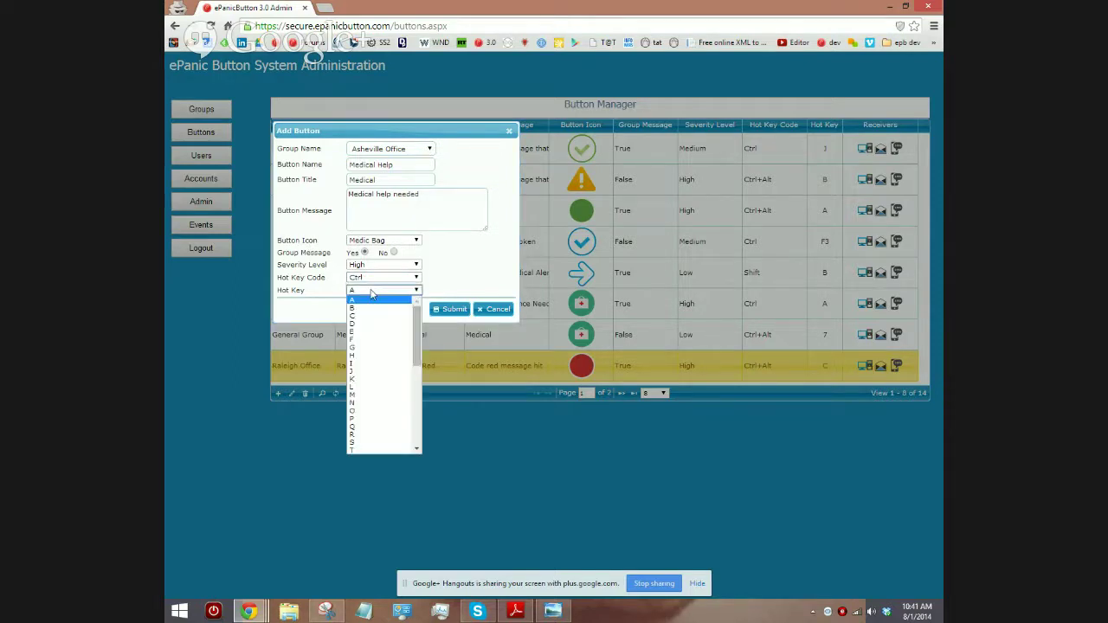
drag(418, 356, 417, 423)
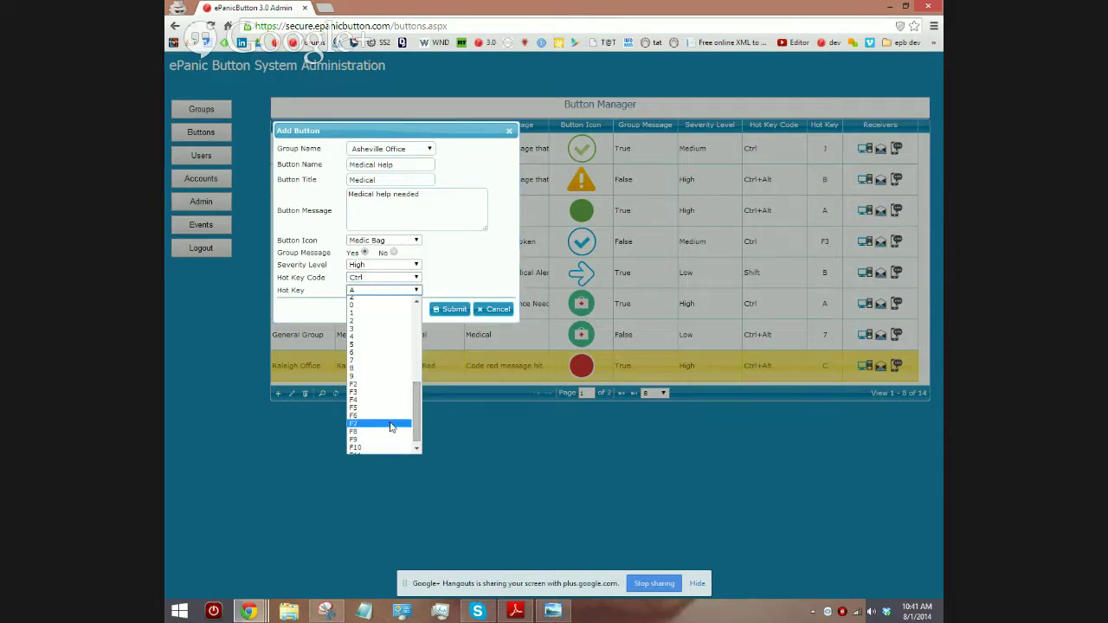
click(390, 424)
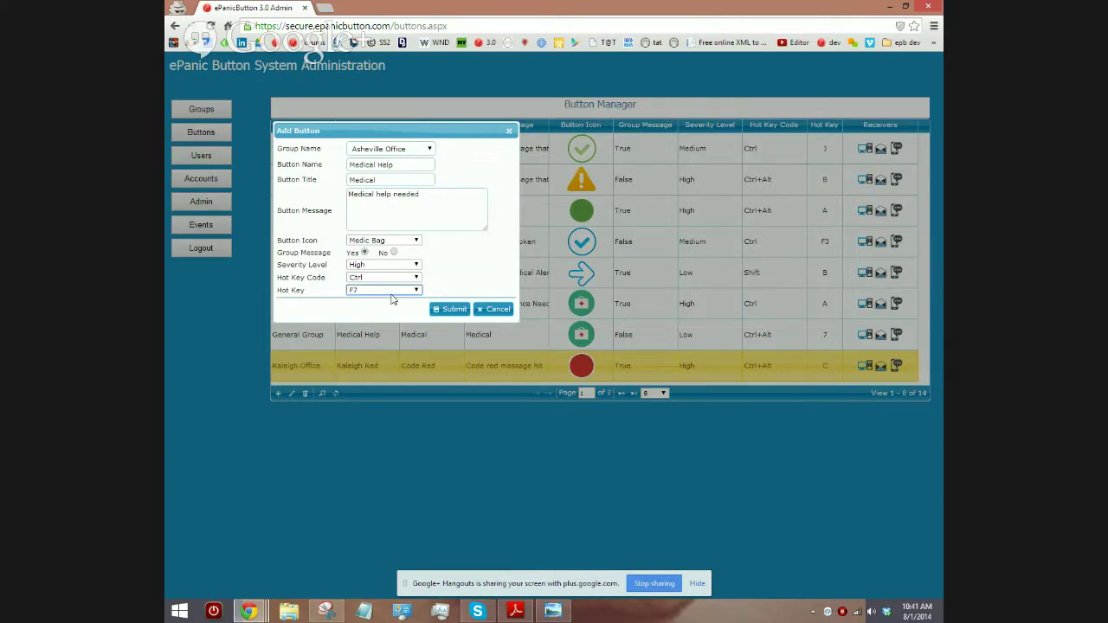
Step: Submit the Medical Help button, sort by group name, and open its recipient manager
click(449, 309)
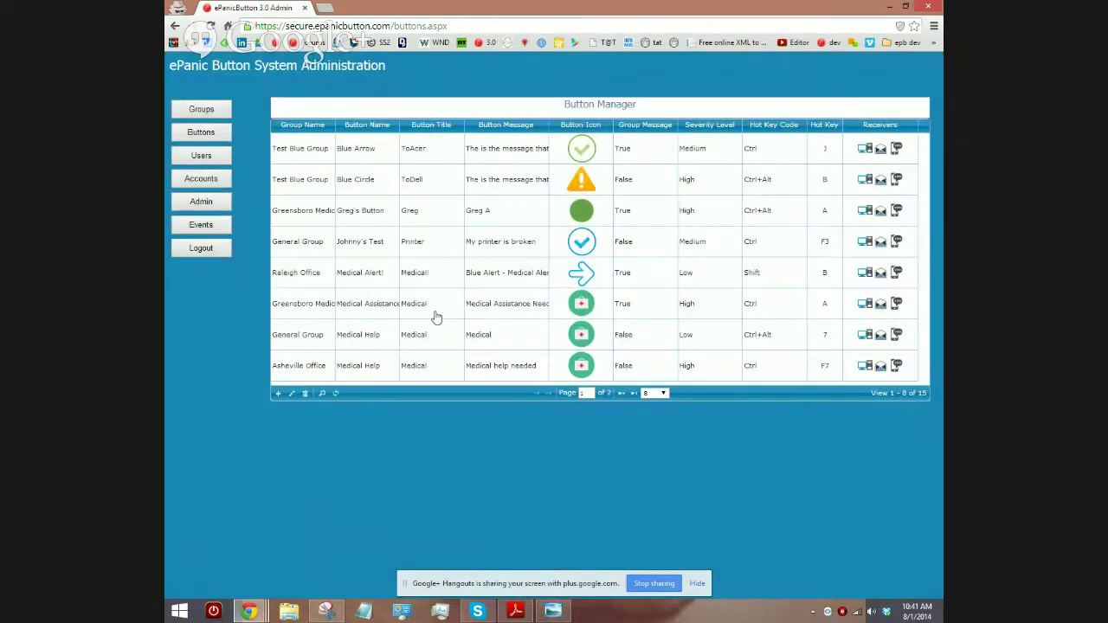
click(301, 124)
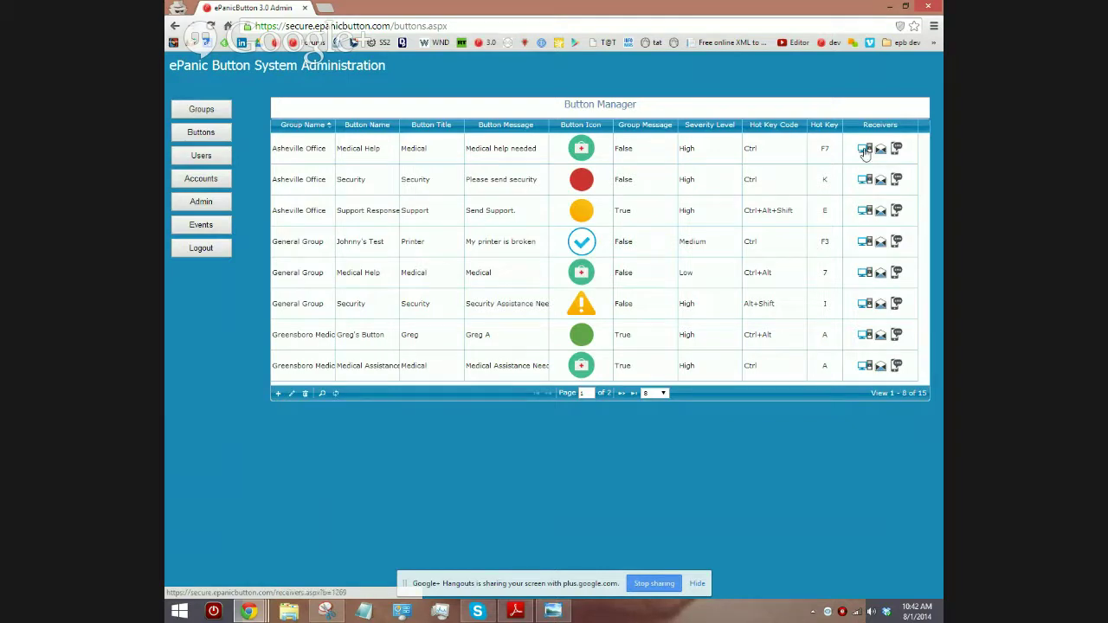
click(865, 151)
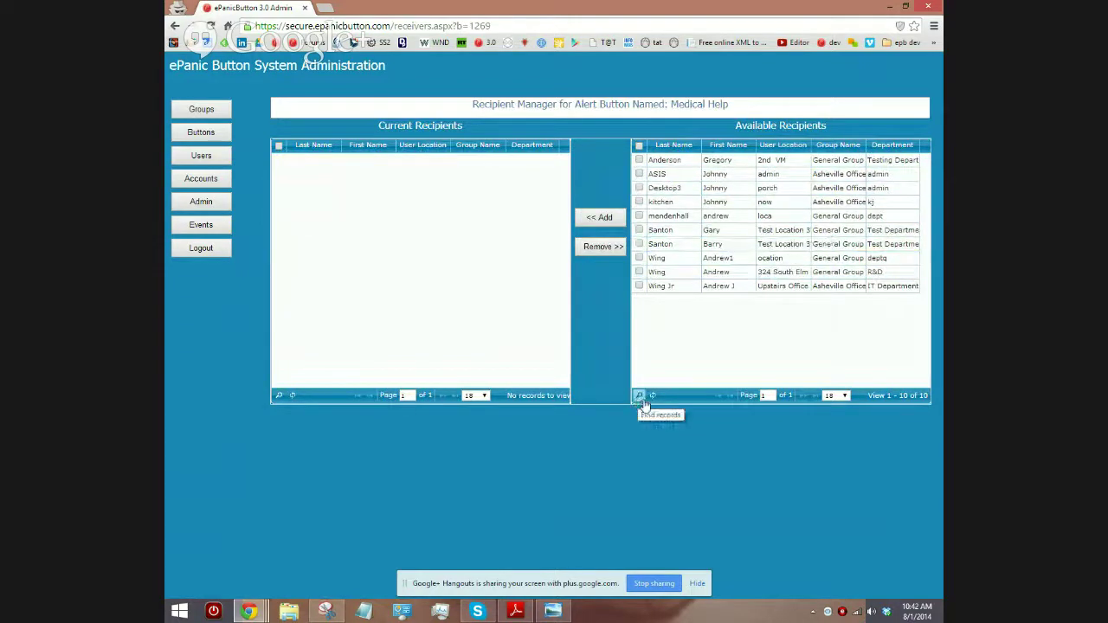
Step: Add the two Test Location 3 users and the deptq General Group user as recipients, then return to the buttons list
click(668, 149)
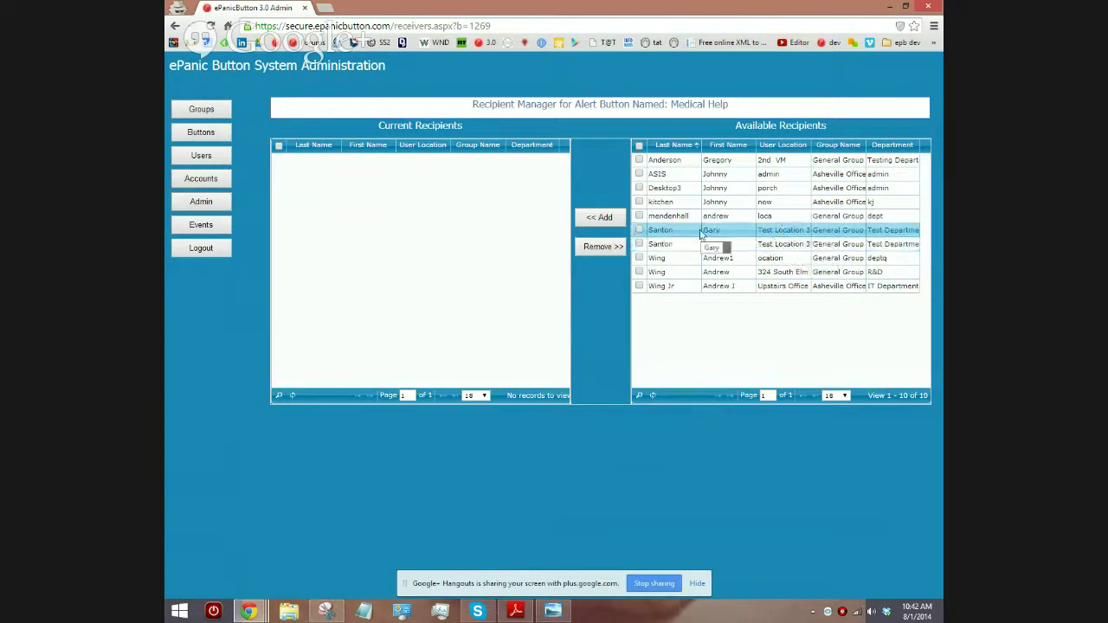
click(639, 231)
click(639, 244)
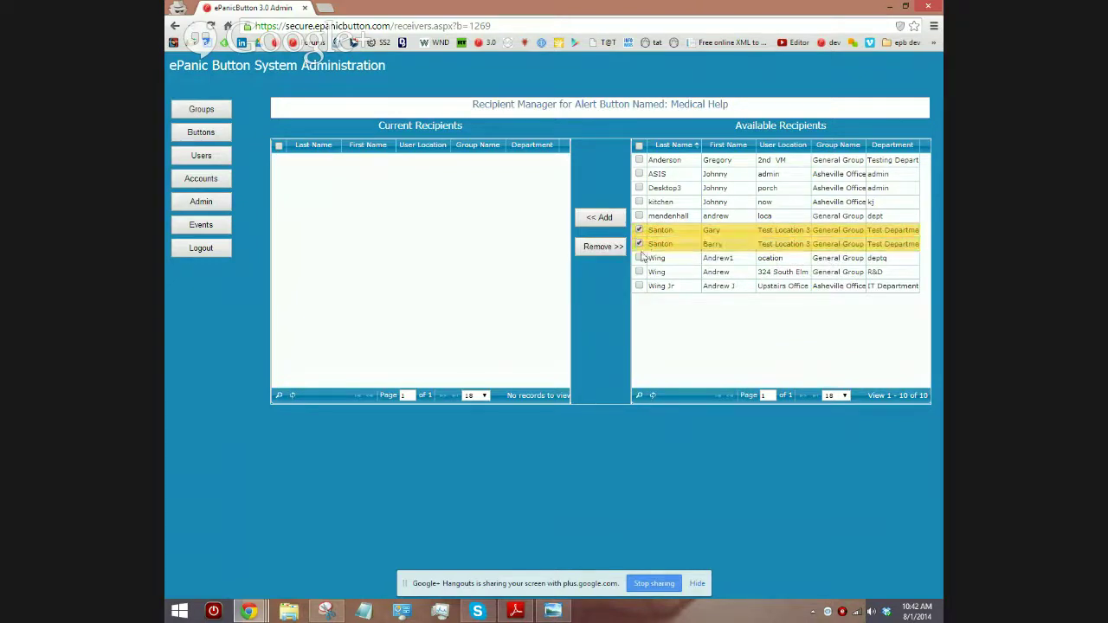
click(639, 258)
click(611, 223)
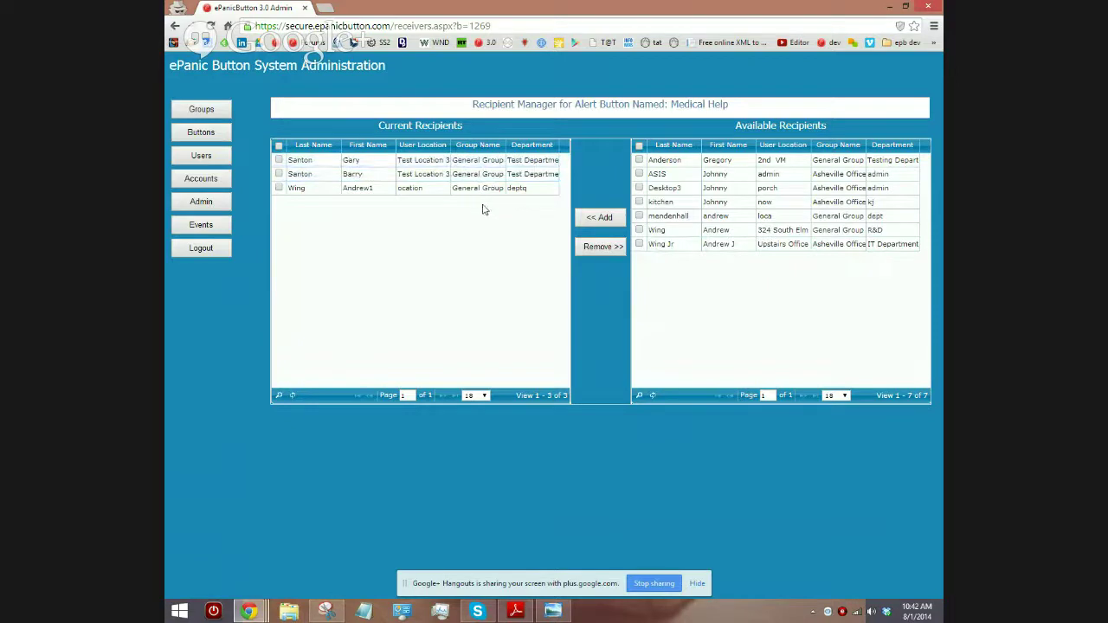
click(199, 136)
click(302, 127)
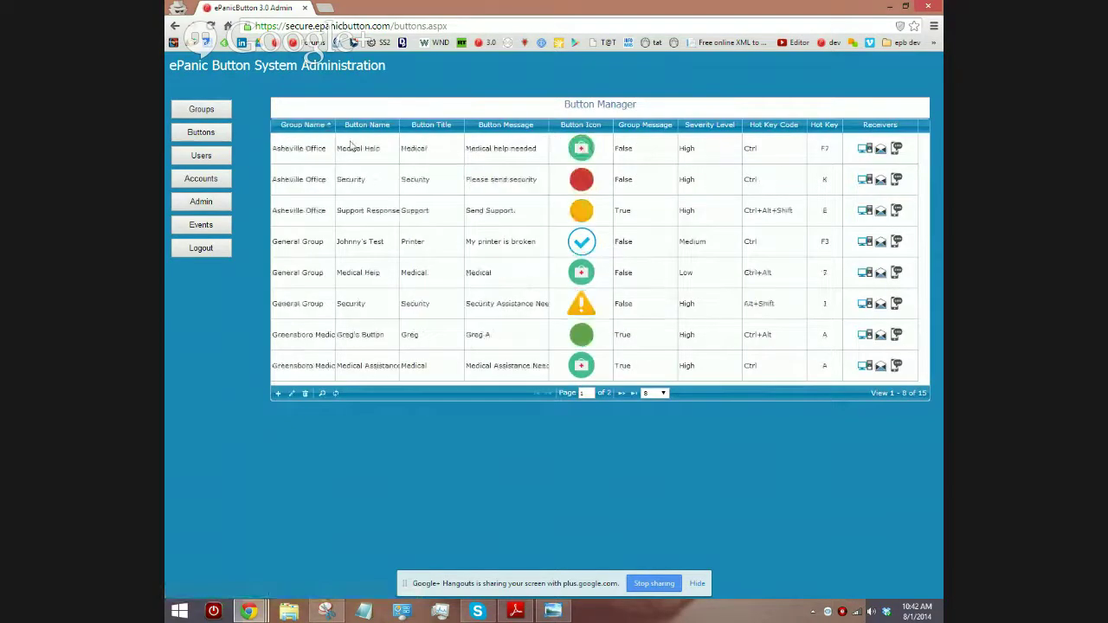
Step: Edit the Asheville Office Medical Help button to set Group Message to Yes and save it
click(298, 149)
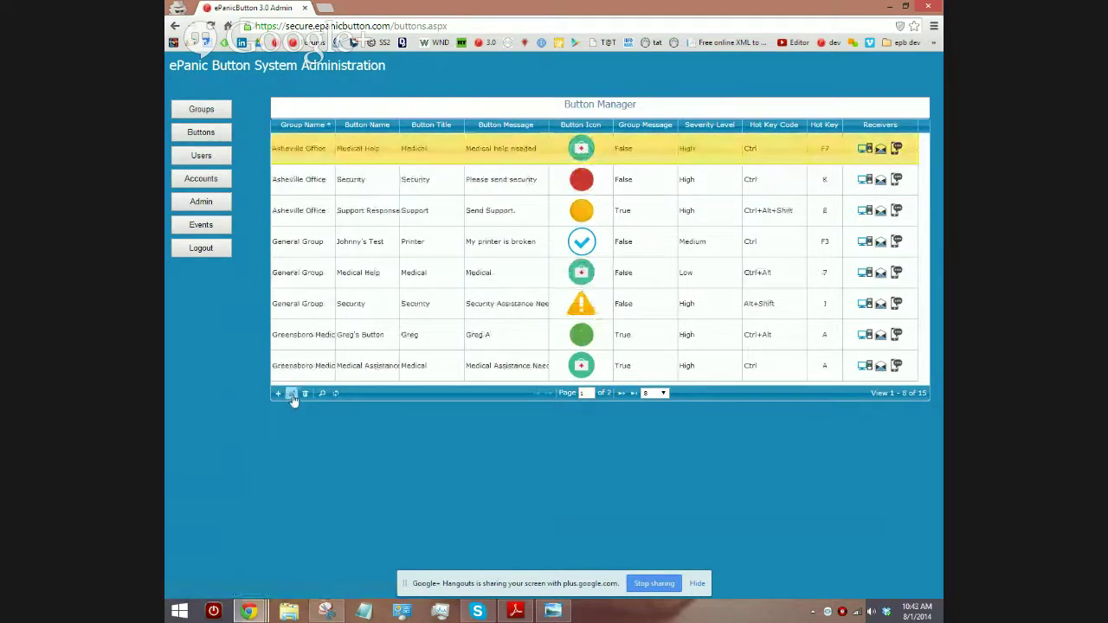
click(292, 393)
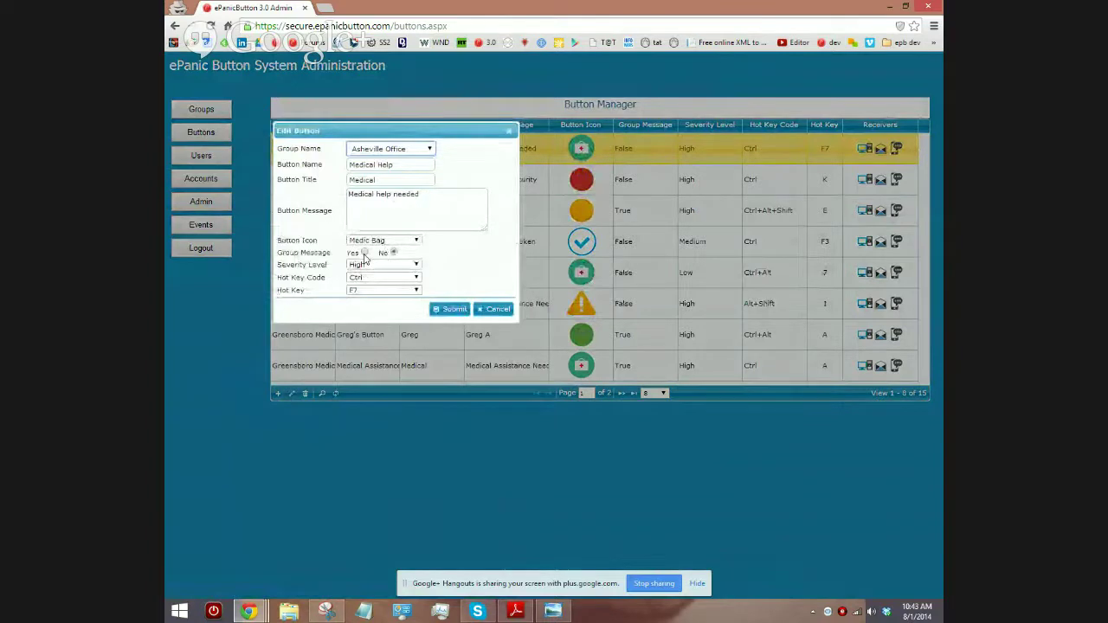
click(364, 253)
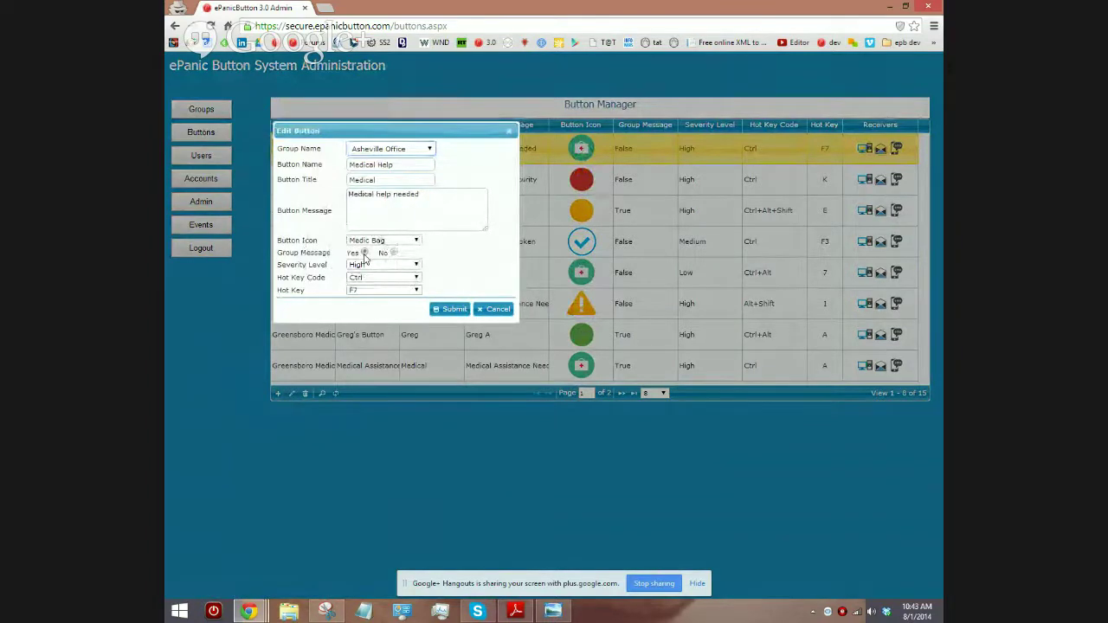
click(449, 309)
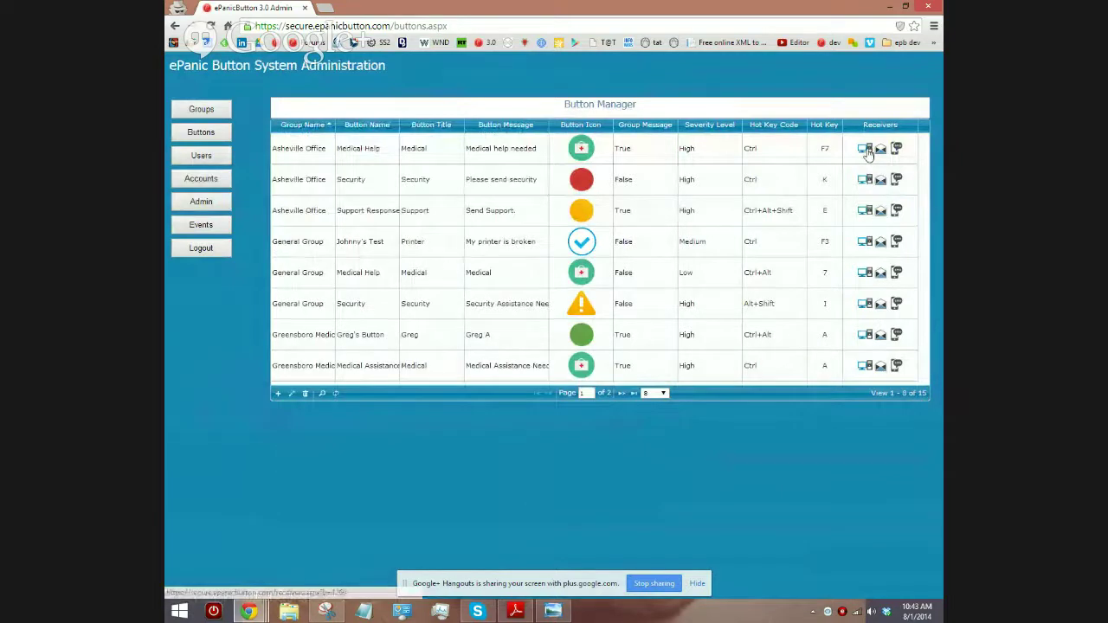
click(865, 150)
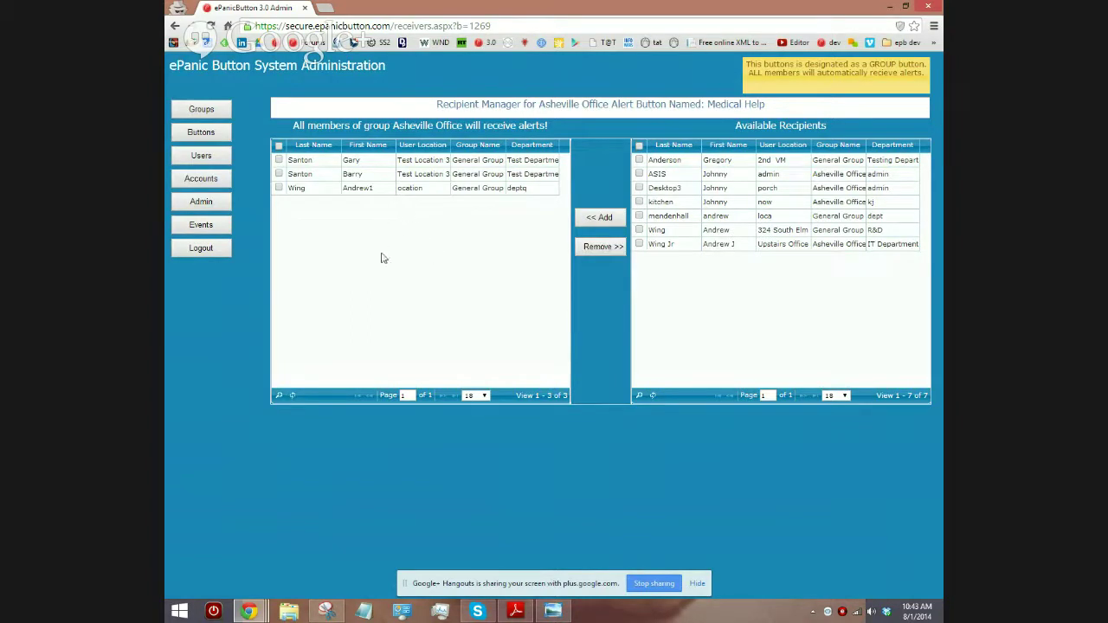
Step: Review the Medical Help recipients notice stating all Asheville Office members receive alerts
key(ctrl)
key(ctrl)
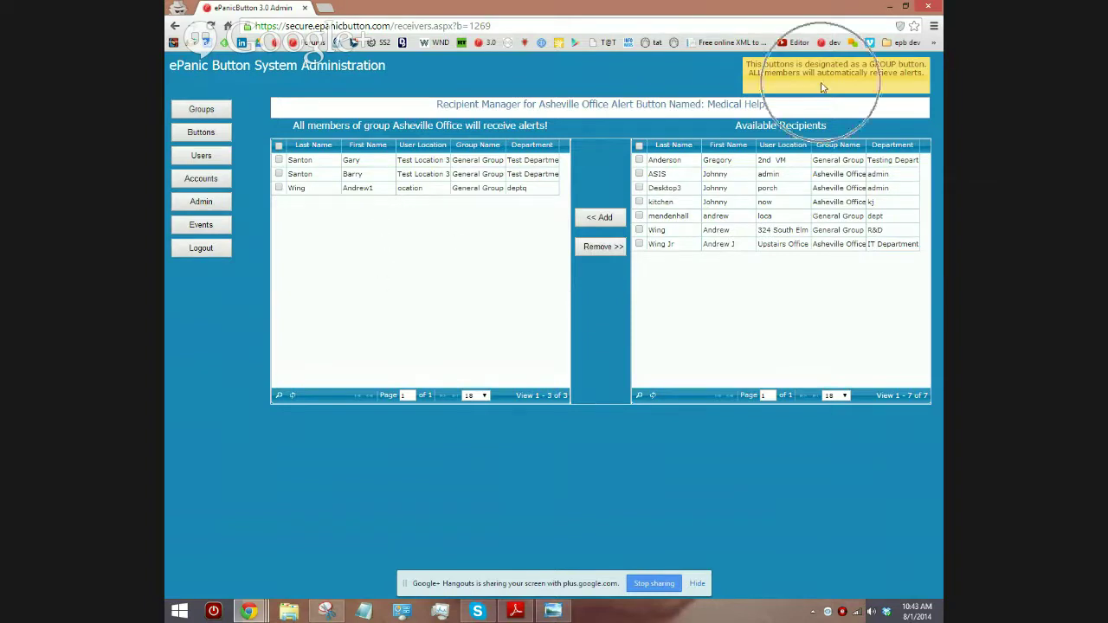
key(ctrl)
key(ctrl)
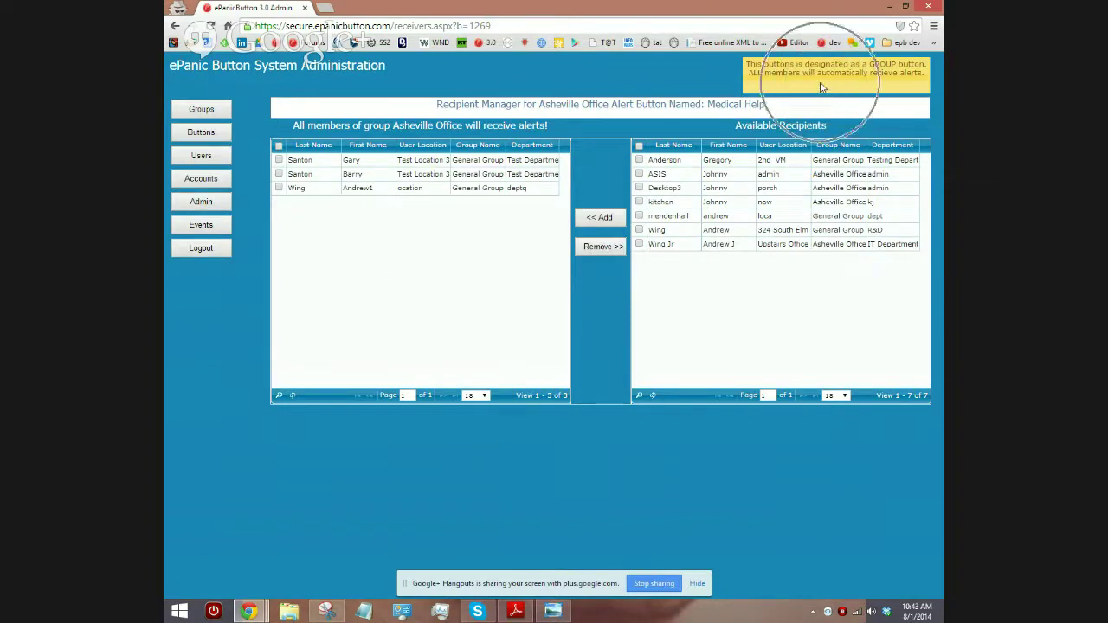
key(ctrl)
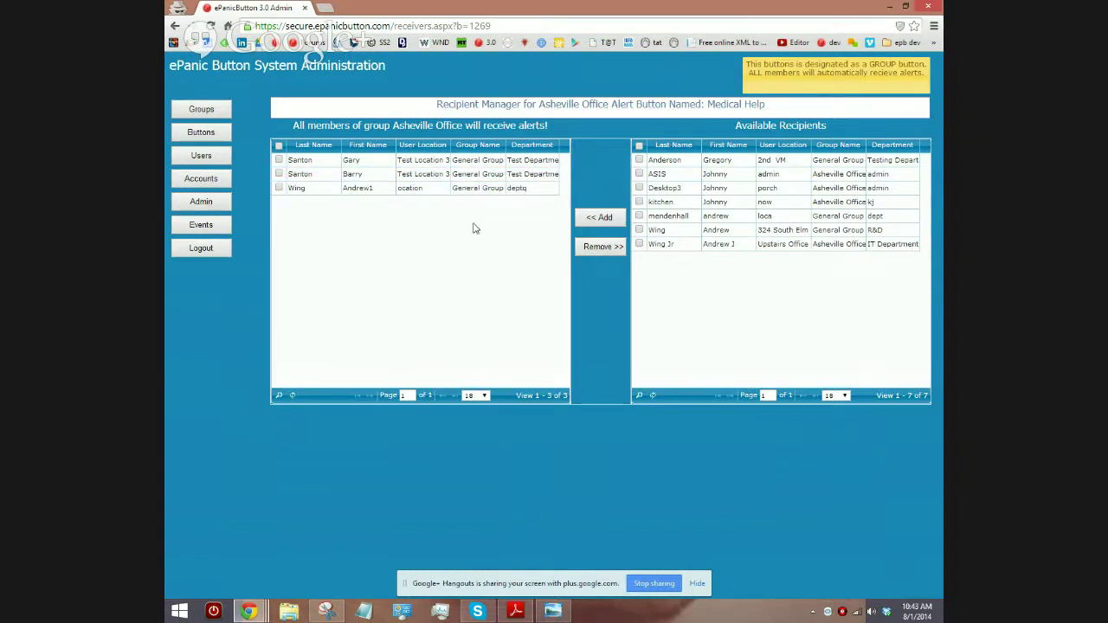
Step: Add a contact's email address as the Medical Help button's first email recipient
click(201, 132)
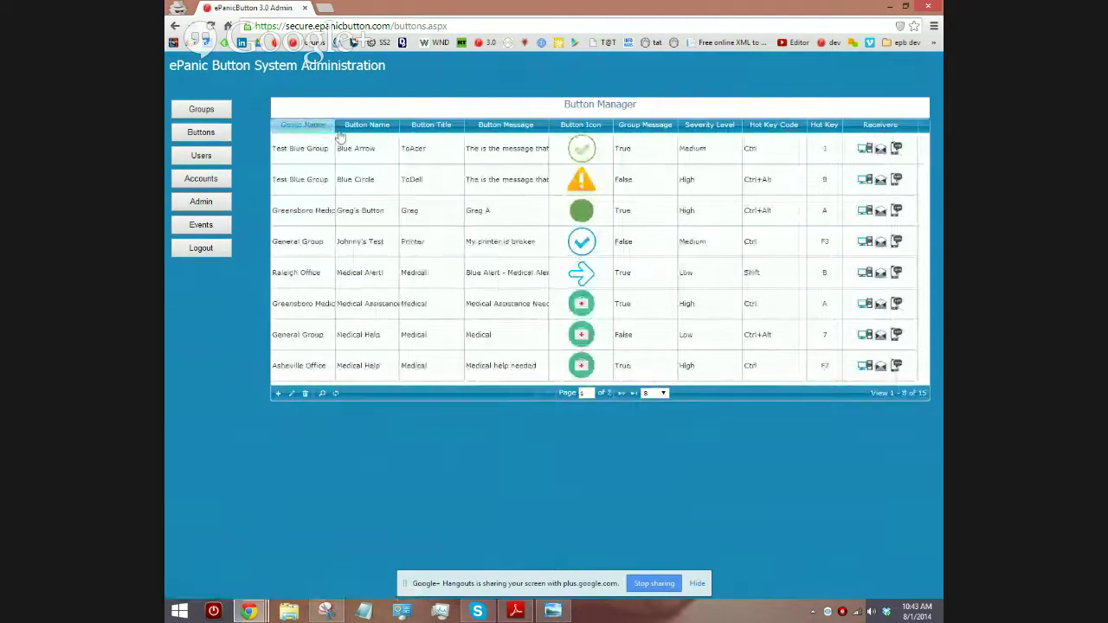
click(317, 130)
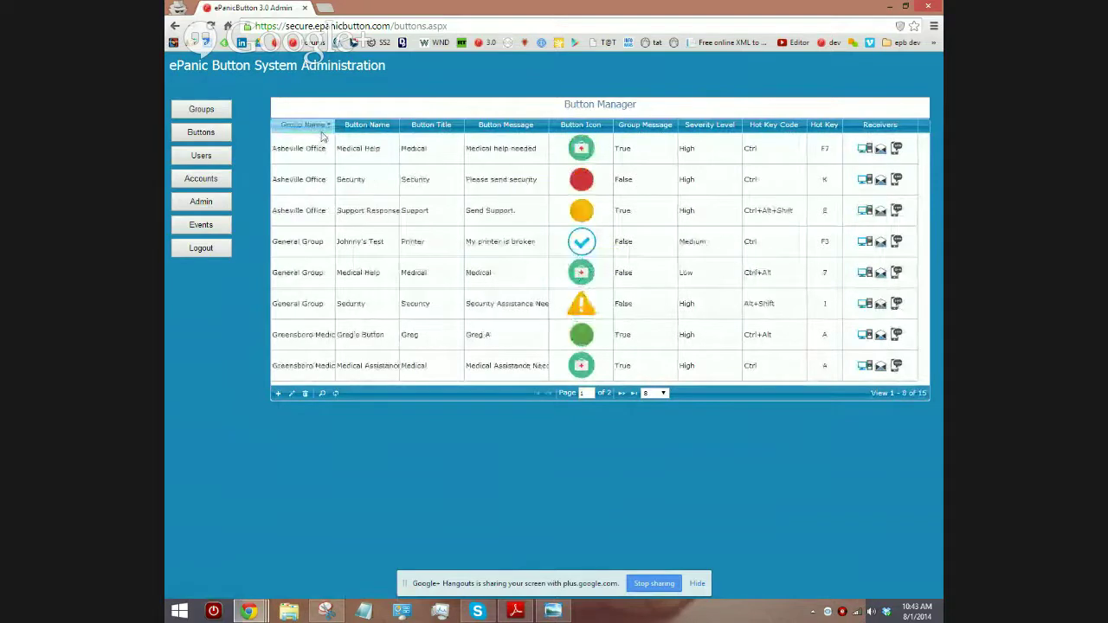
click(881, 150)
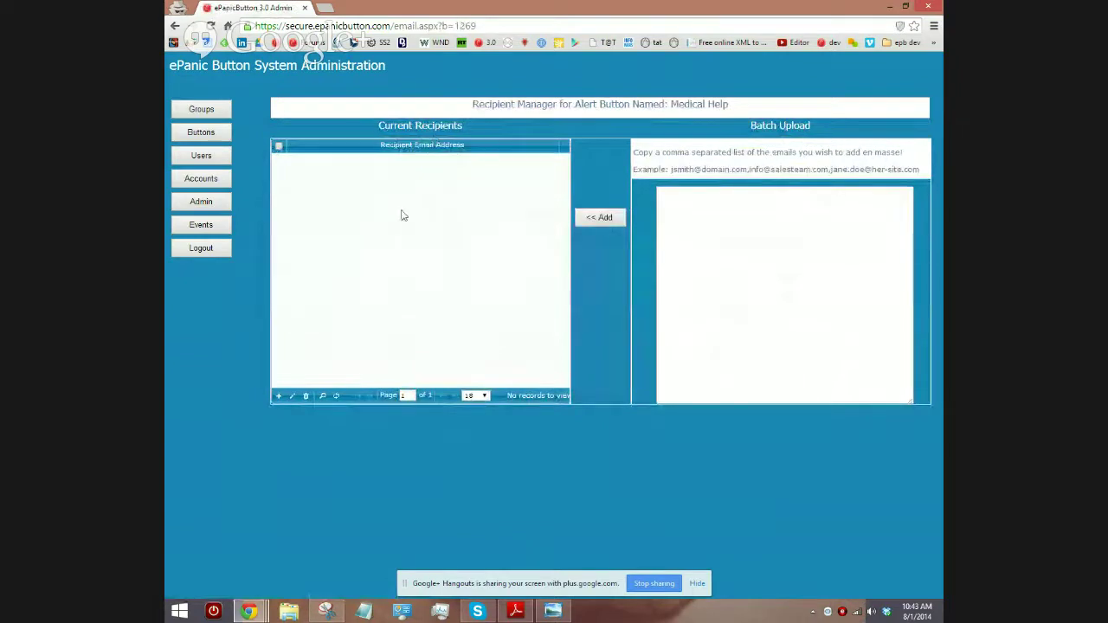
click(278, 395)
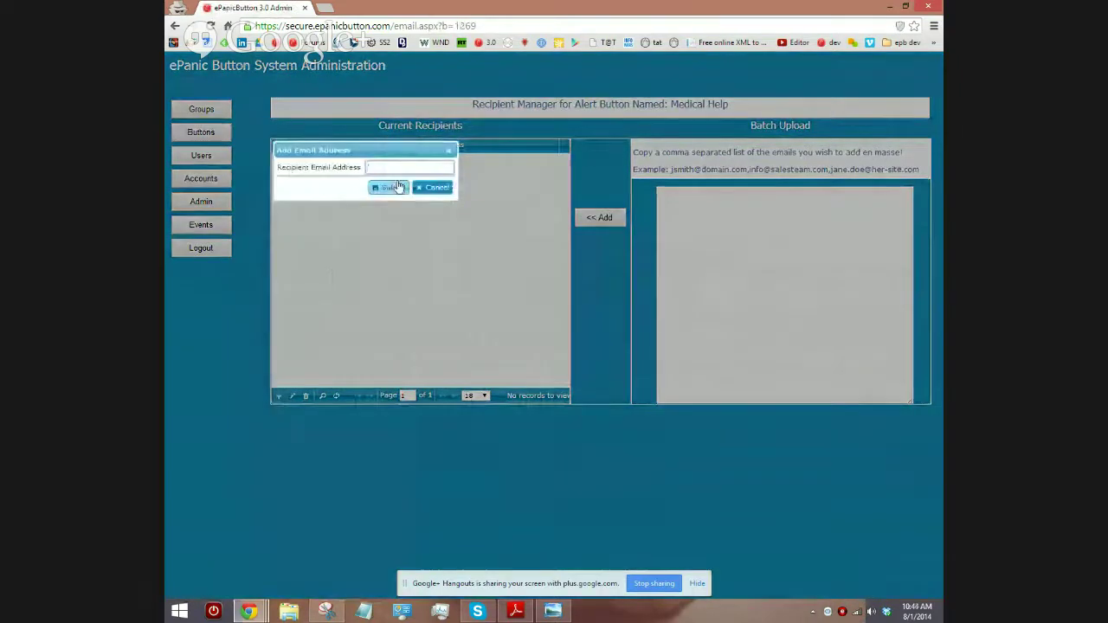
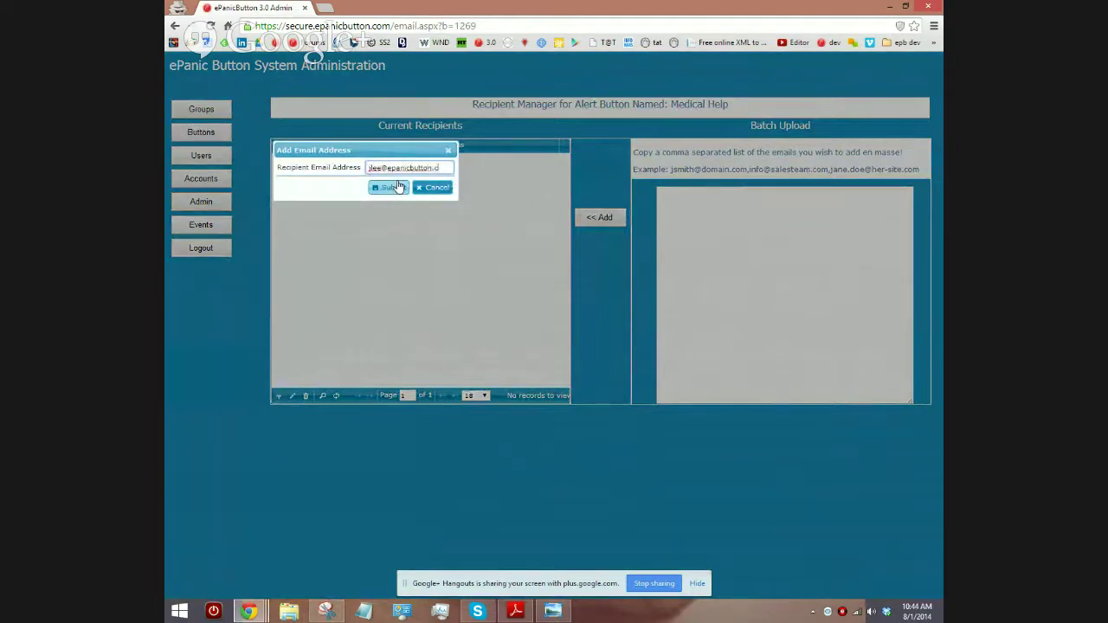
click(398, 187)
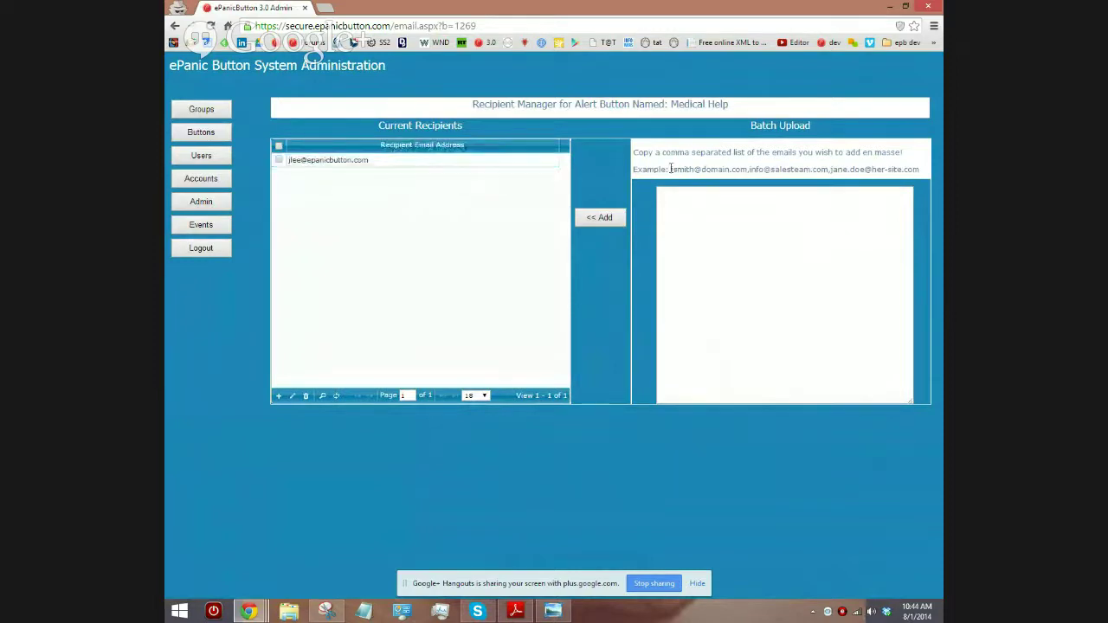
Step: Copy the example email list into Batch Upload and add those addresses as Medical Help recipients
drag(670, 169, 923, 169)
right_click(922, 171)
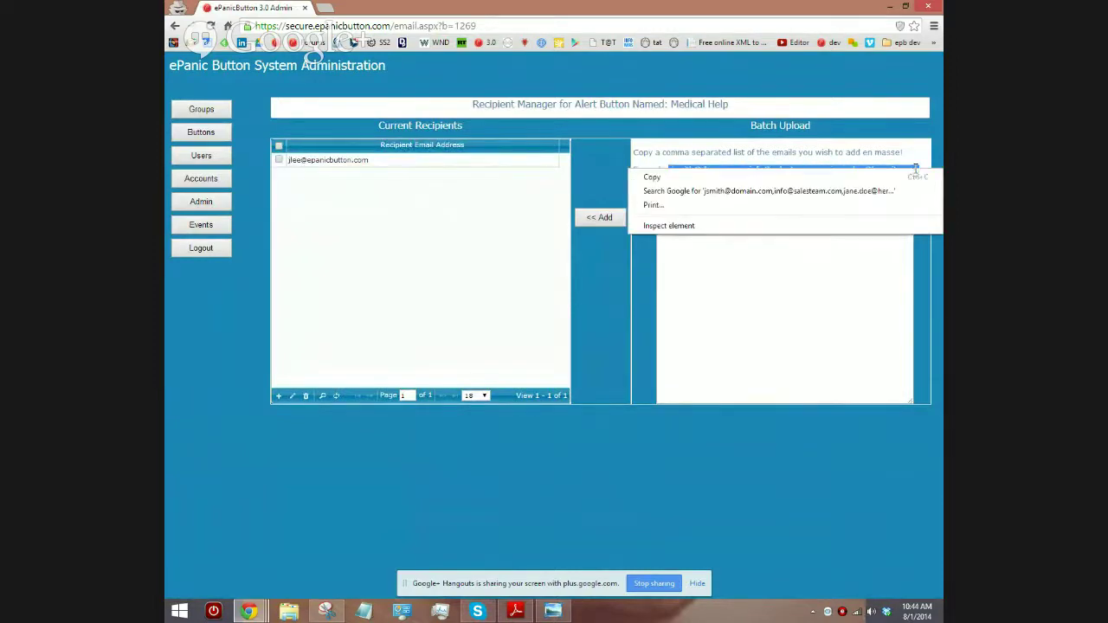
click(879, 186)
click(863, 198)
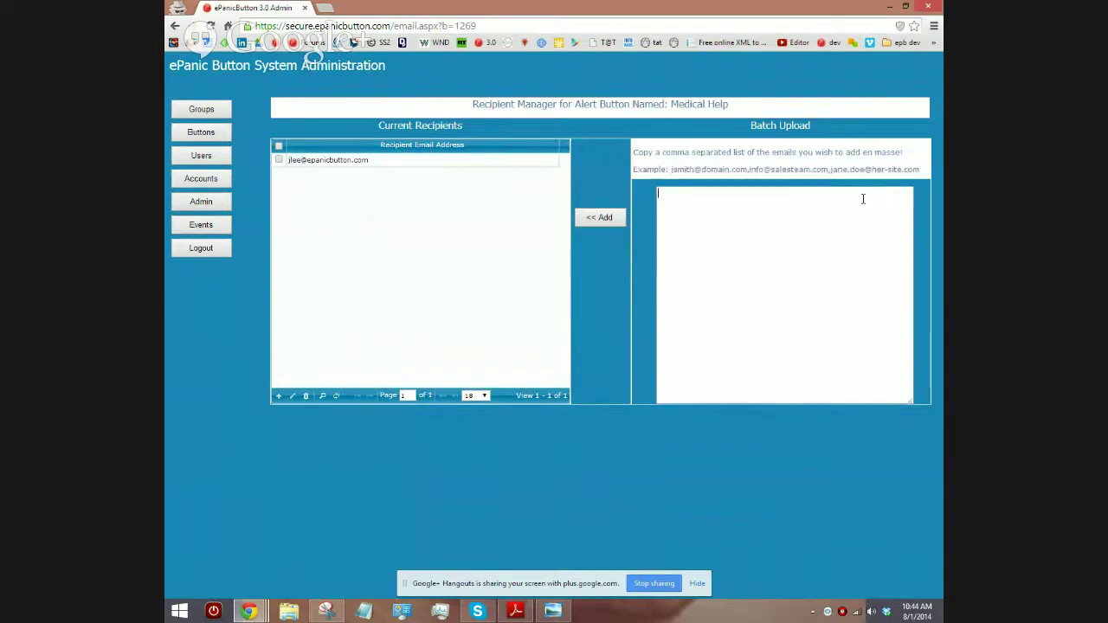
right_click(863, 198)
click(846, 273)
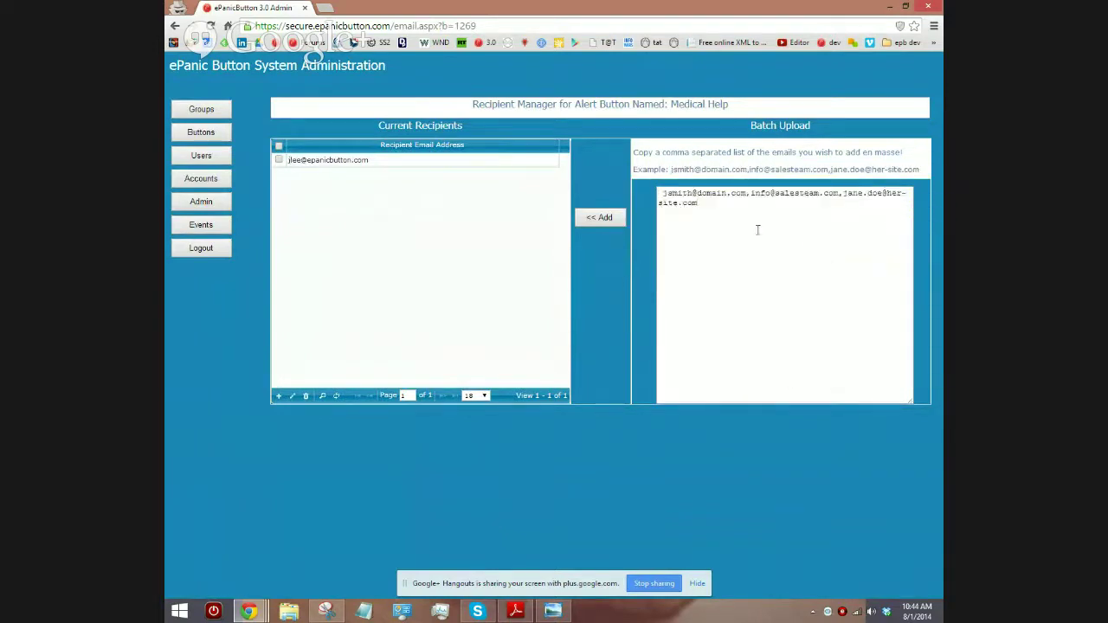
click(611, 220)
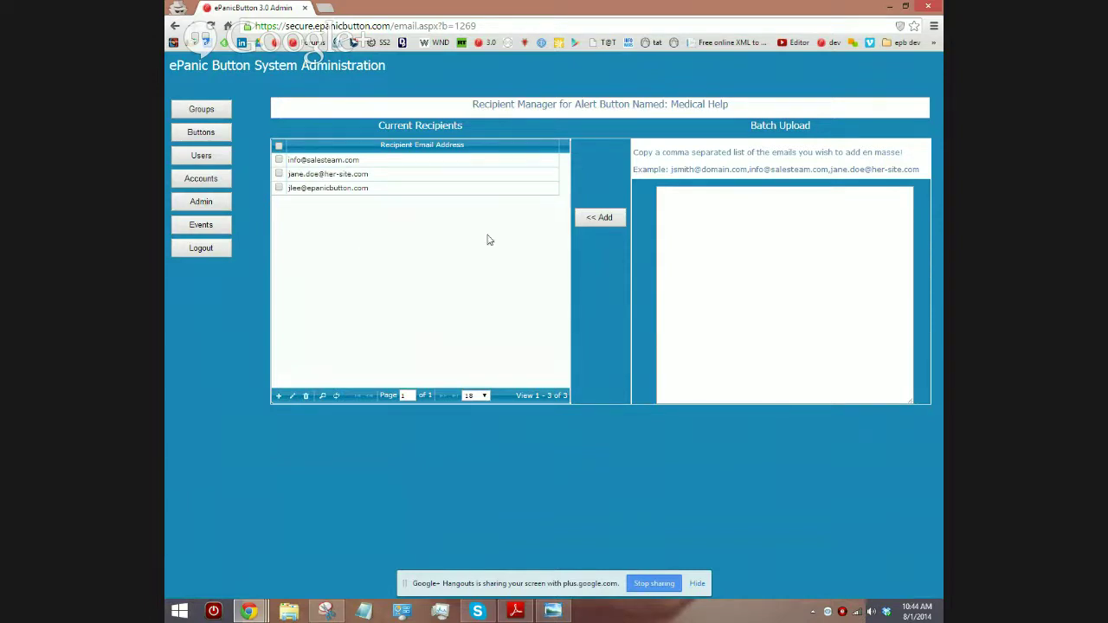
click(195, 134)
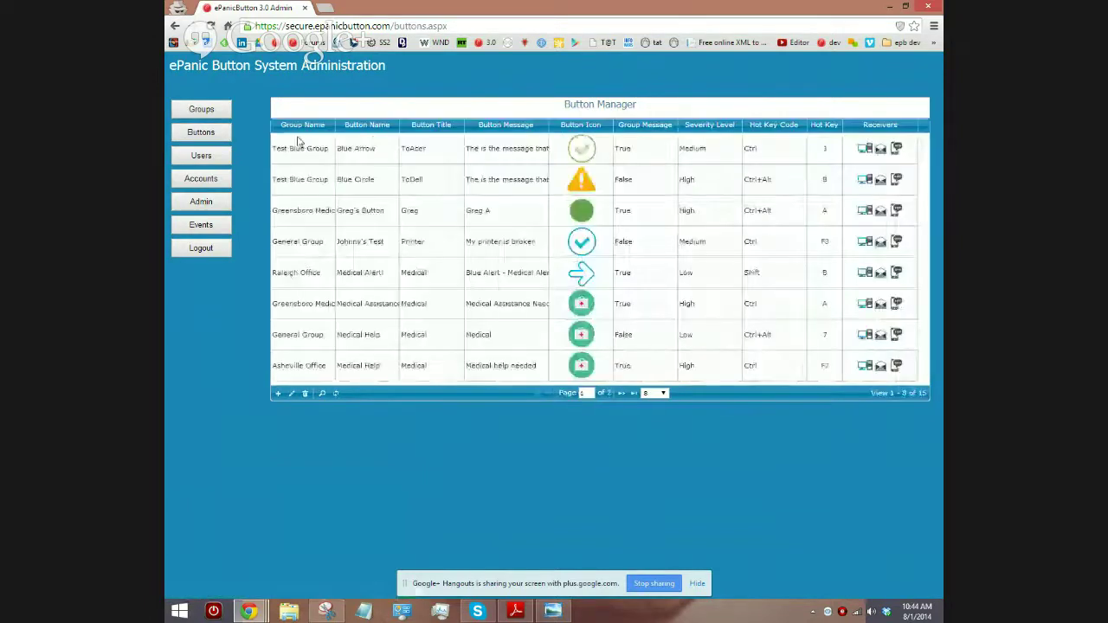
Step: Open Asheville Office Medical Help's SMS recipients and add a mobile number
click(299, 130)
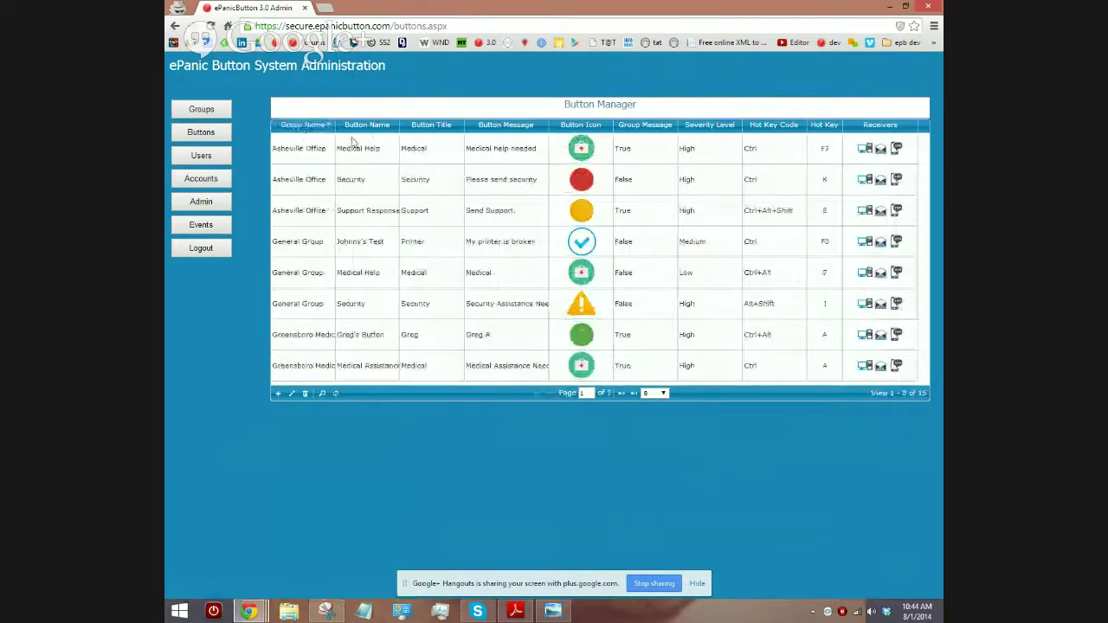
click(898, 151)
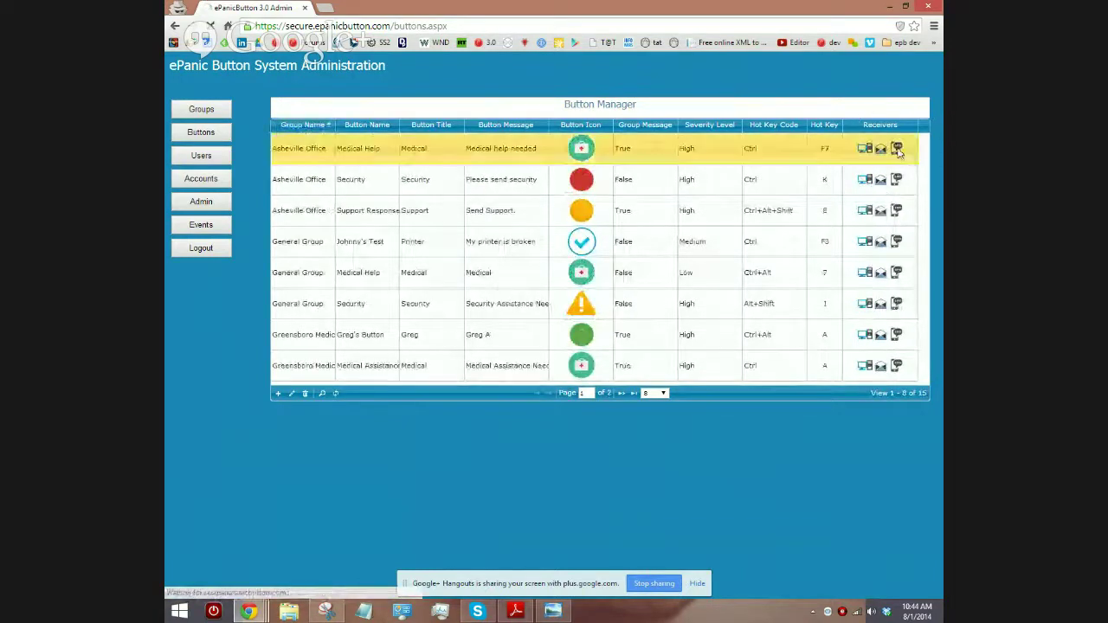
click(279, 395)
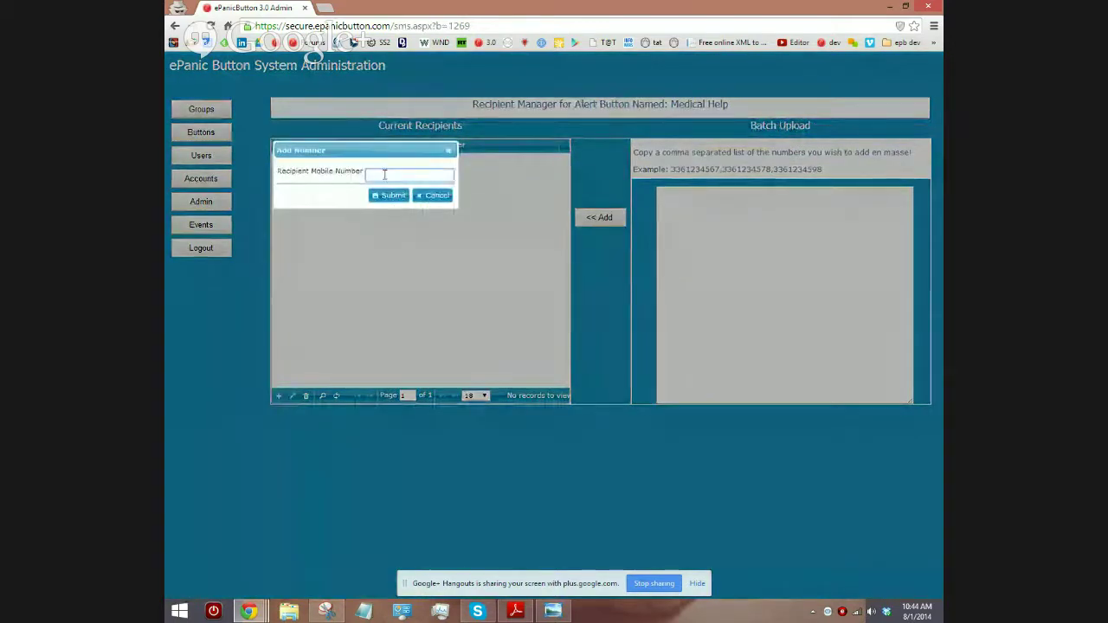
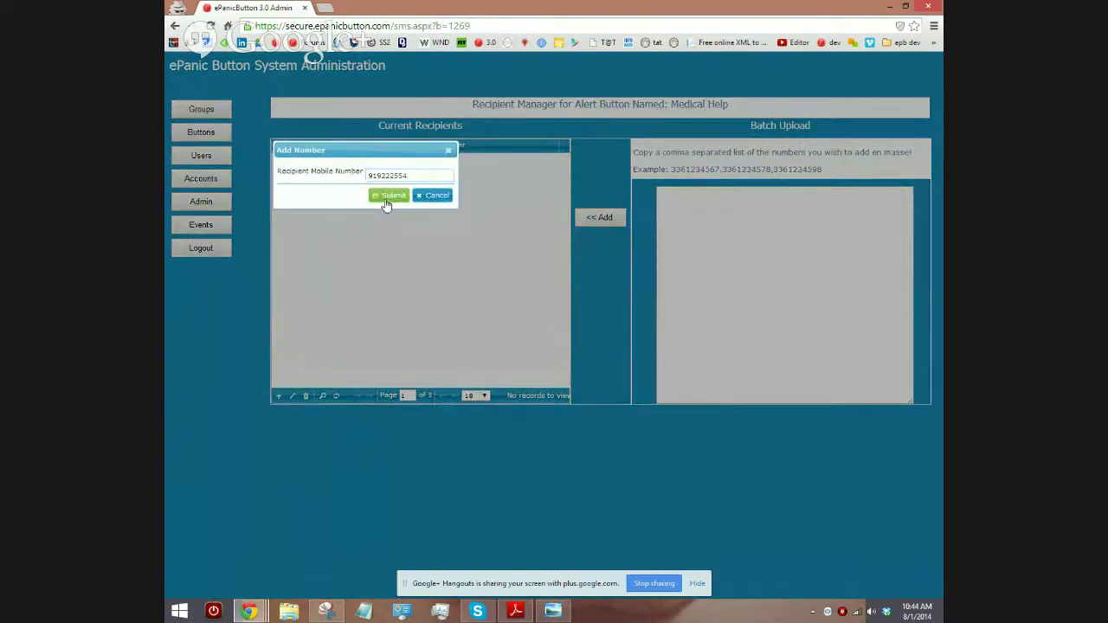
click(390, 196)
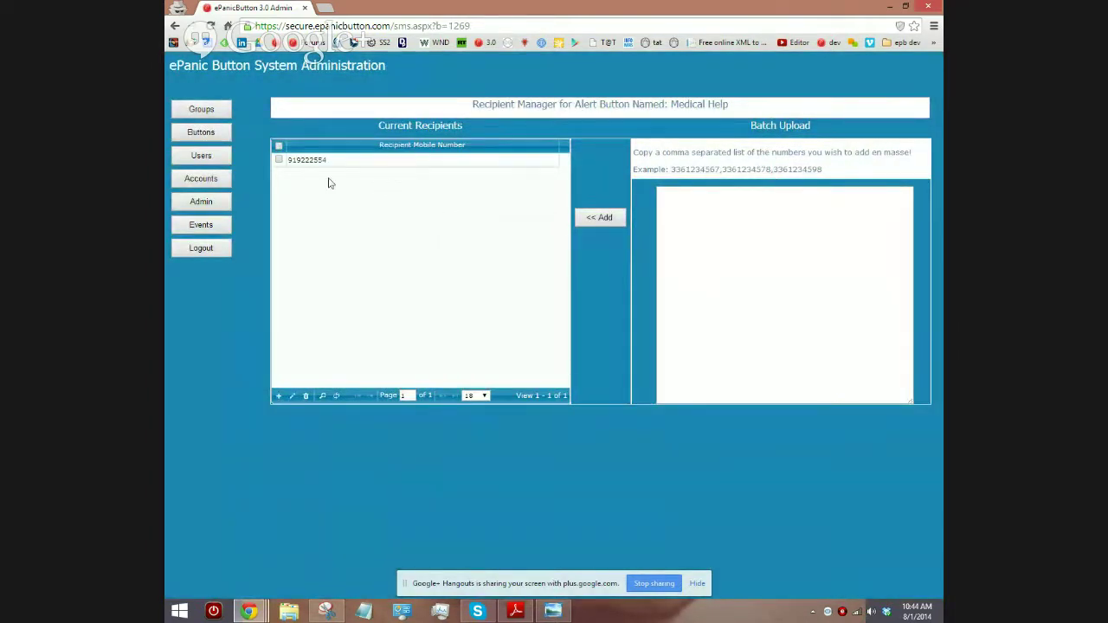
Step: Edit the saved mobile number to include a leading 1 country code
click(279, 161)
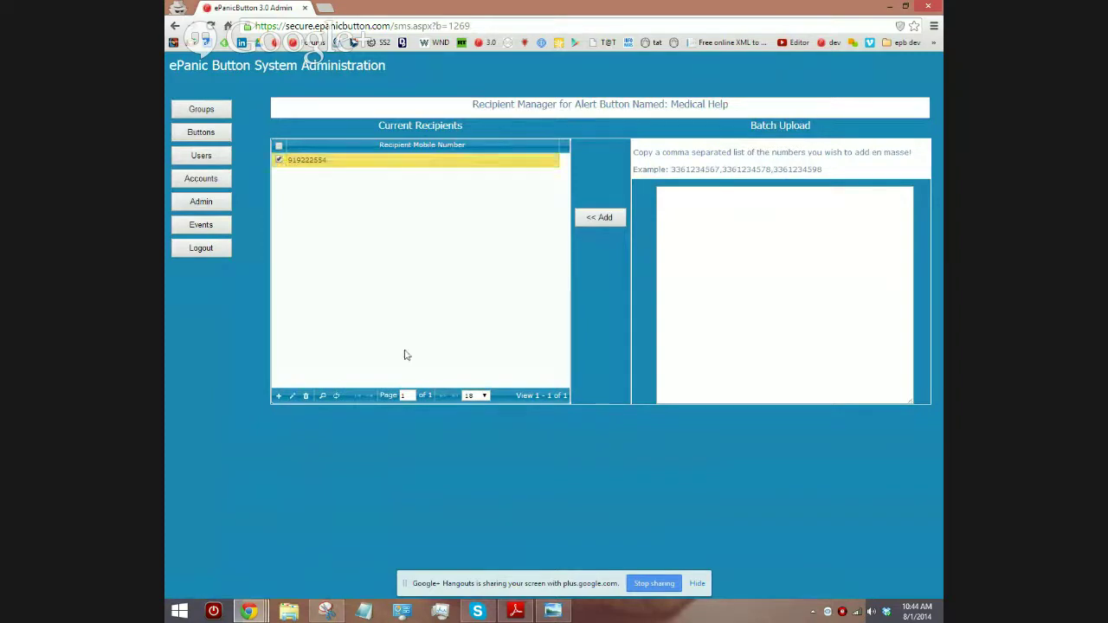
click(292, 395)
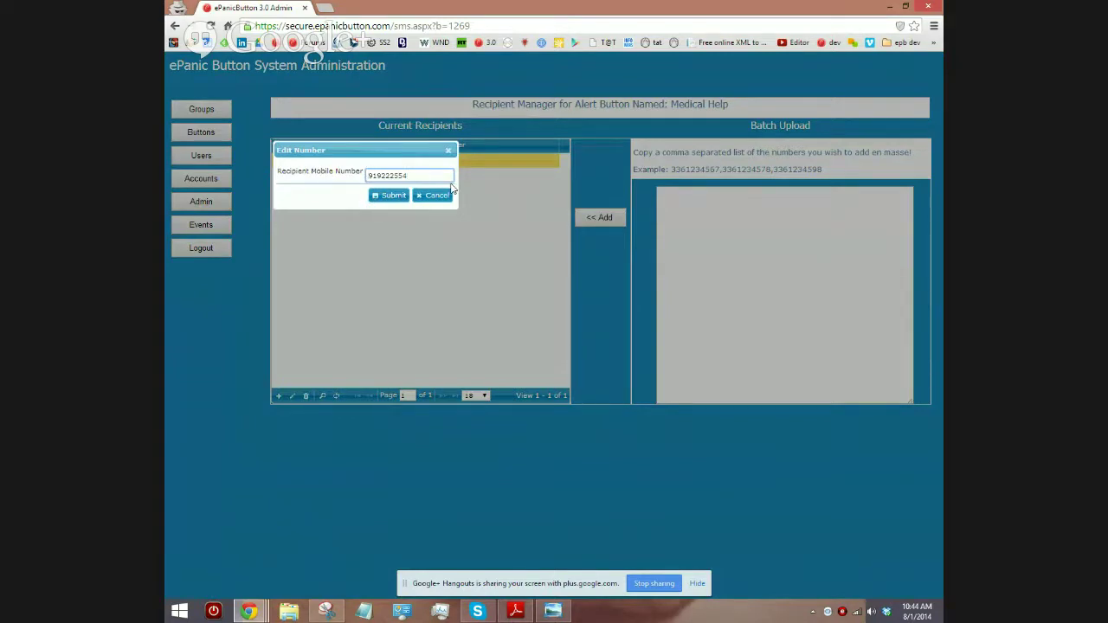
text(1)
click(387, 195)
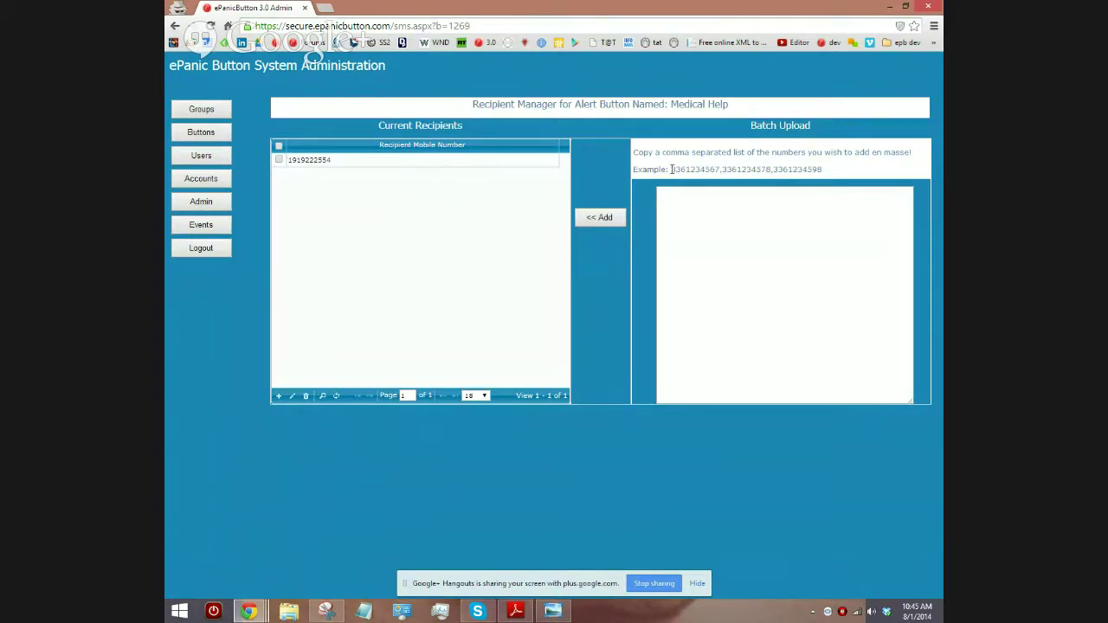
Step: Copy the three example mobile numbers and paste them into the Batch Upload box
drag(672, 169, 823, 169)
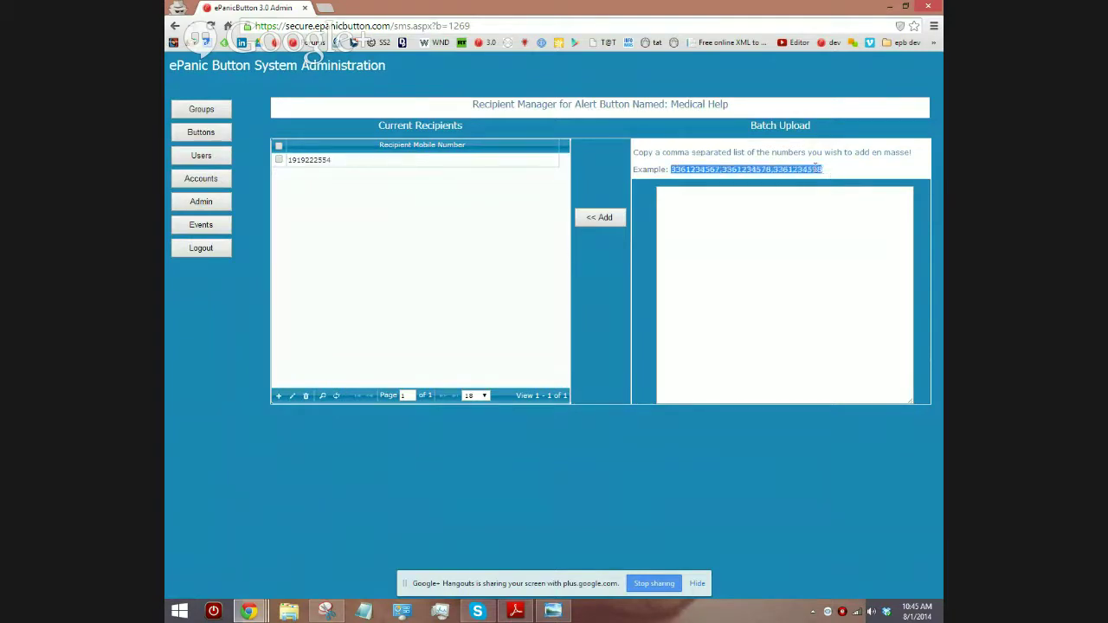
right_click(816, 166)
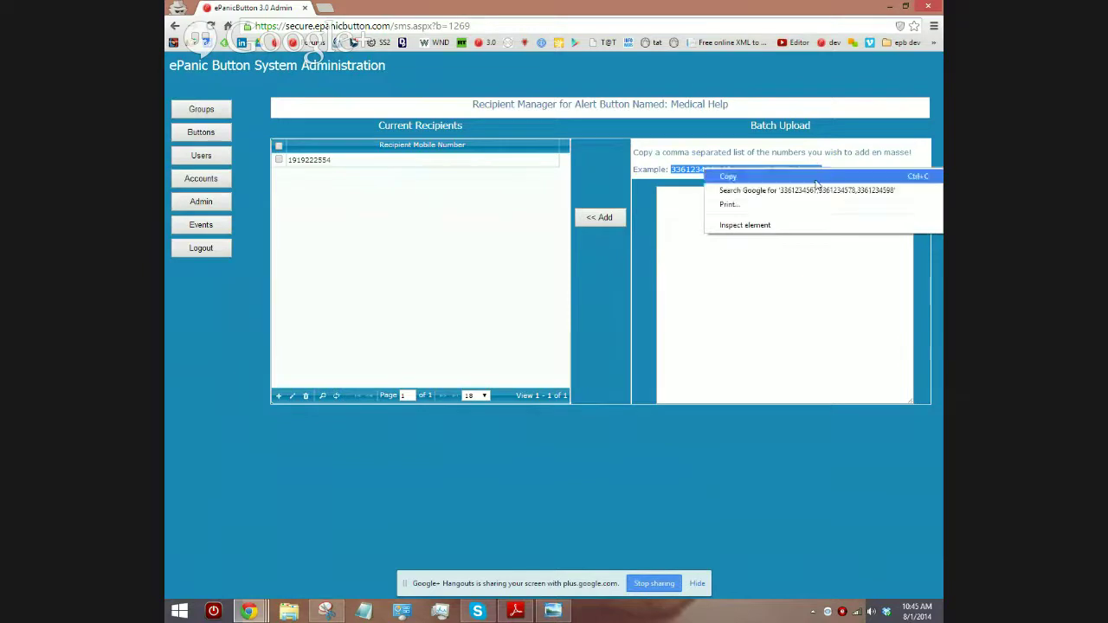
click(816, 180)
click(774, 208)
right_click(774, 208)
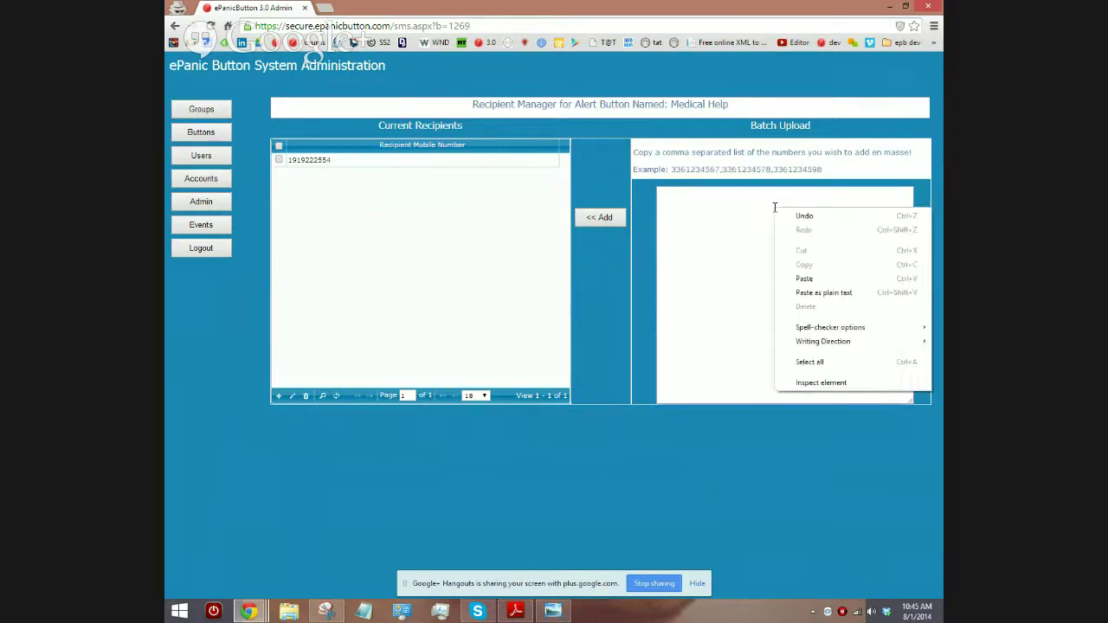
click(816, 277)
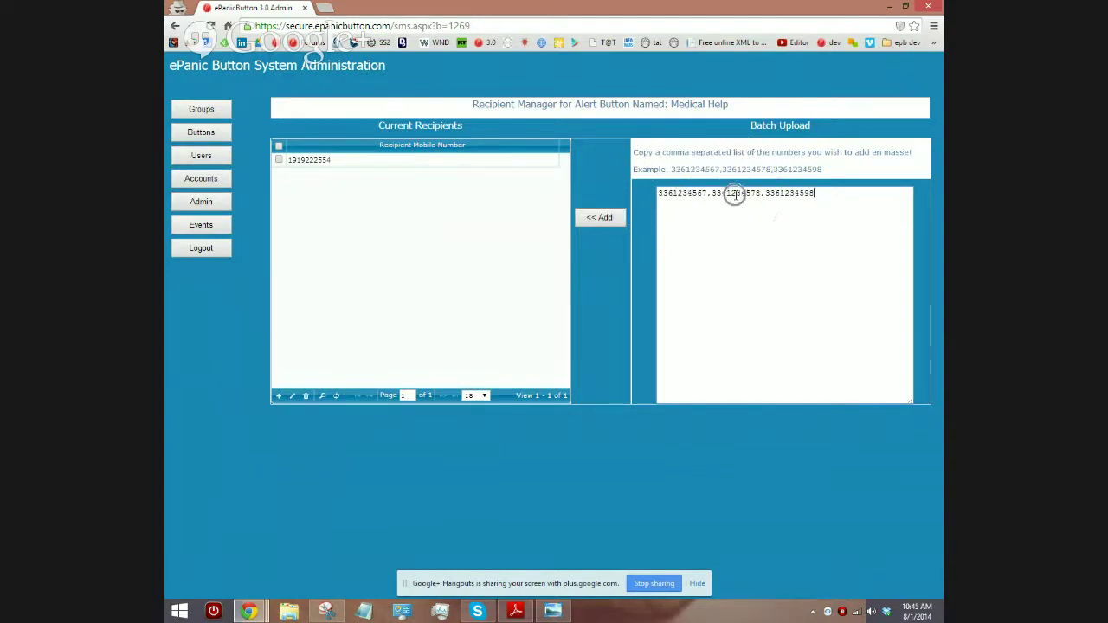
Step: Add the pasted numbers to Medical Help's SMS recipients, making four, and return to Buttons
click(292, 161)
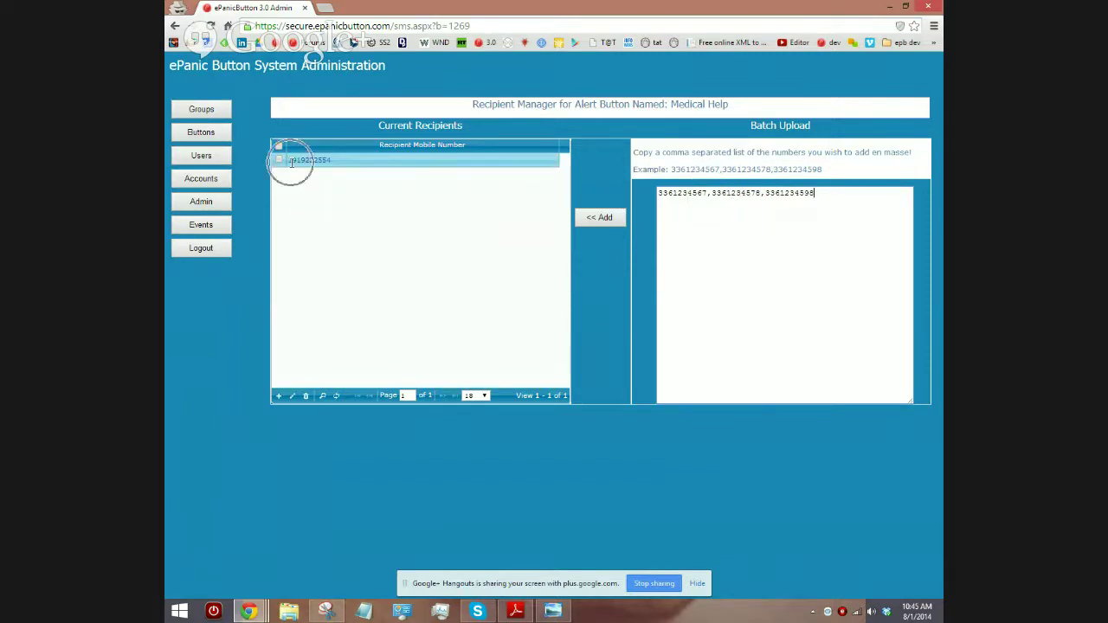
click(603, 219)
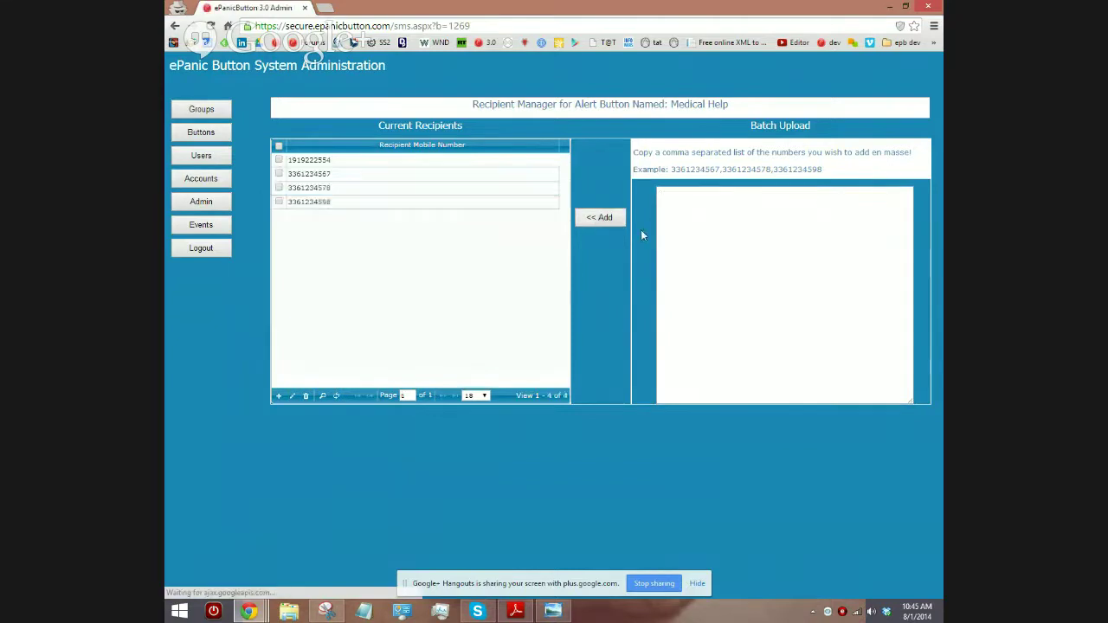
click(208, 136)
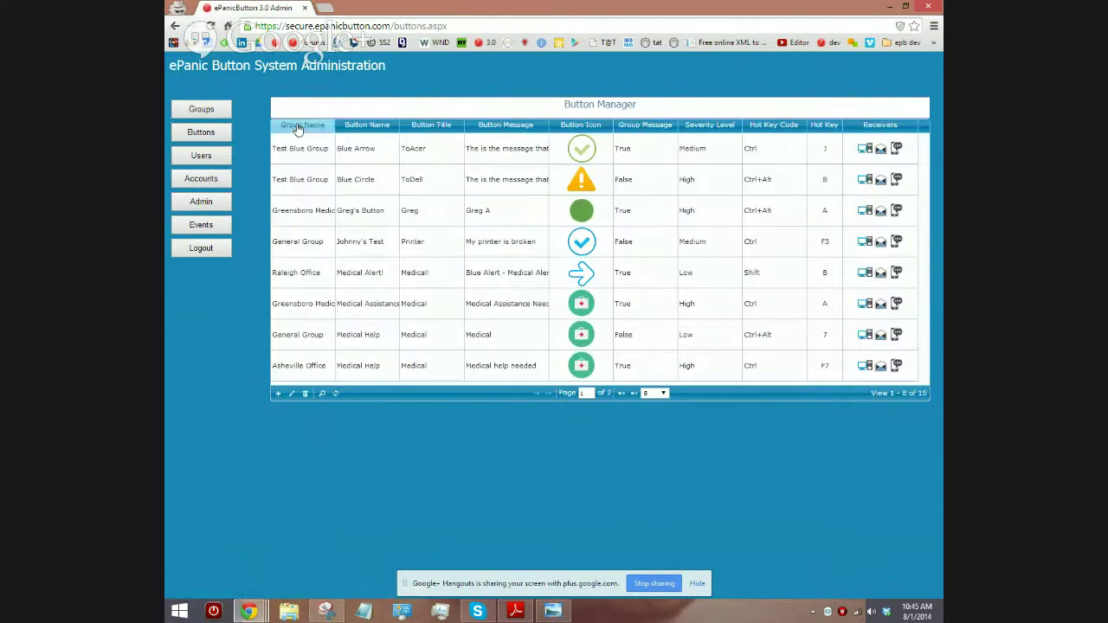
Step: Sort the Button Manager grid ascending by Group Name so Asheville Office buttons lead
click(299, 126)
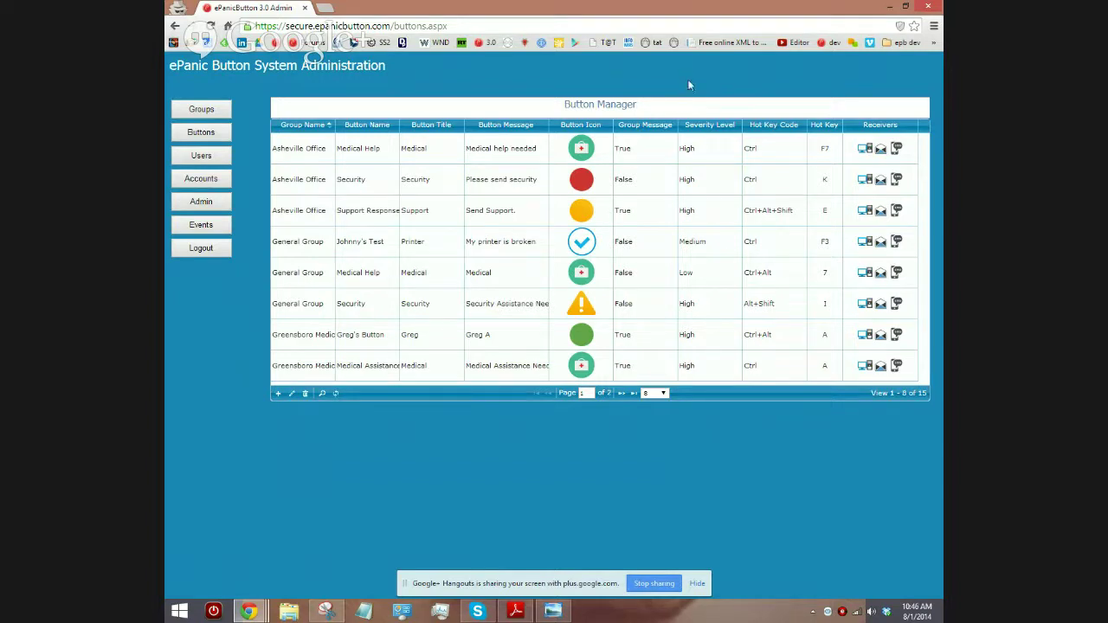
Step: Update the ePanic tray client and confirm a Medical button appears beside Security and Support
click(842, 611)
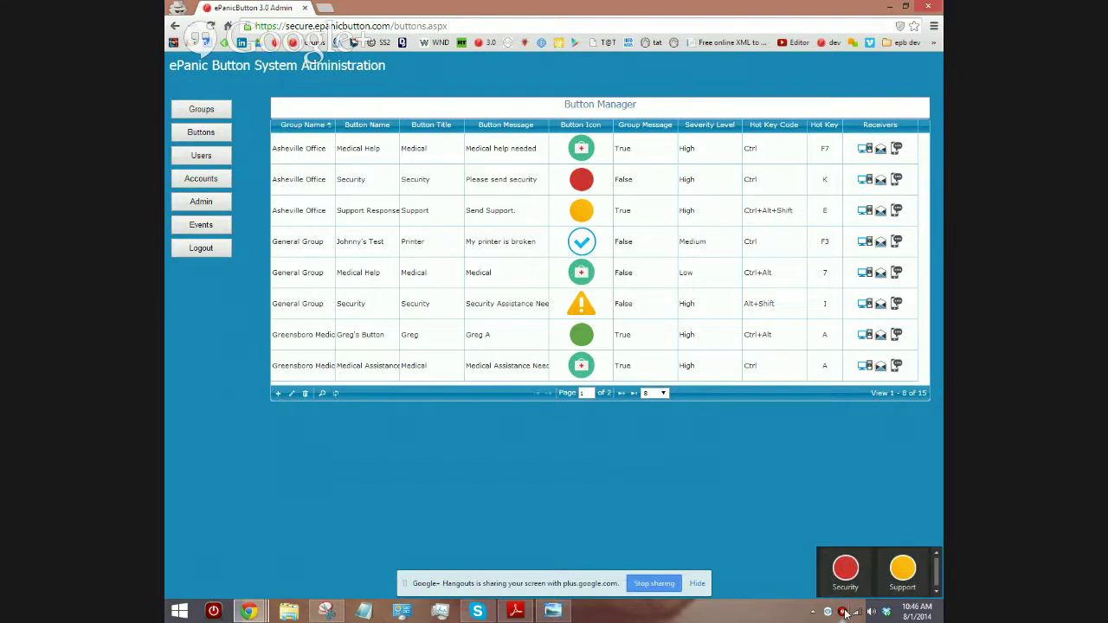
right_click(845, 613)
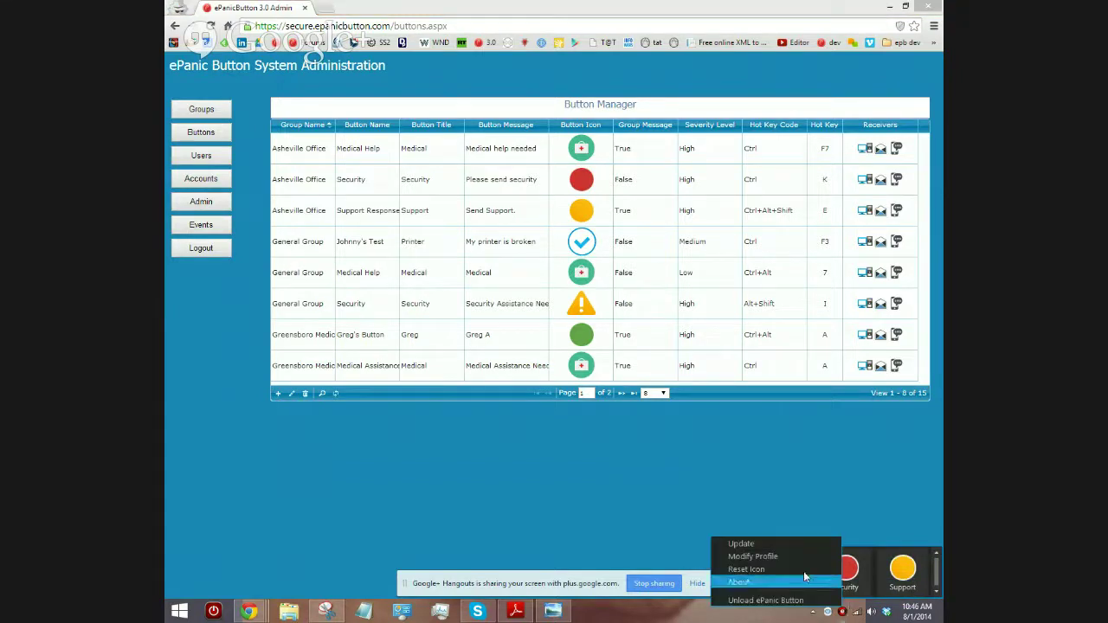
click(780, 542)
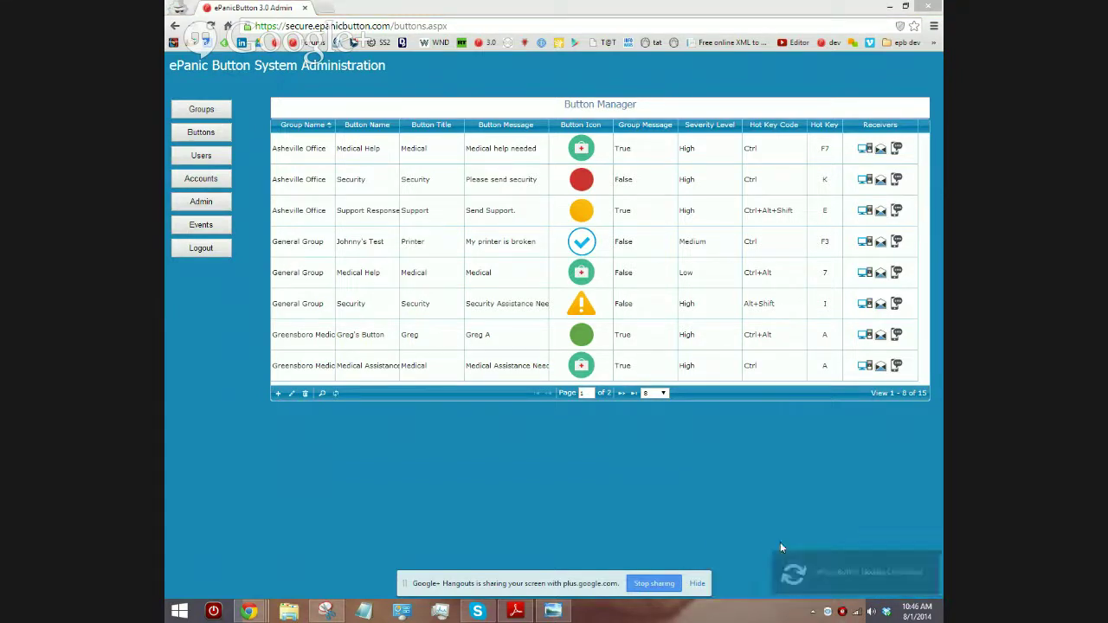
click(841, 612)
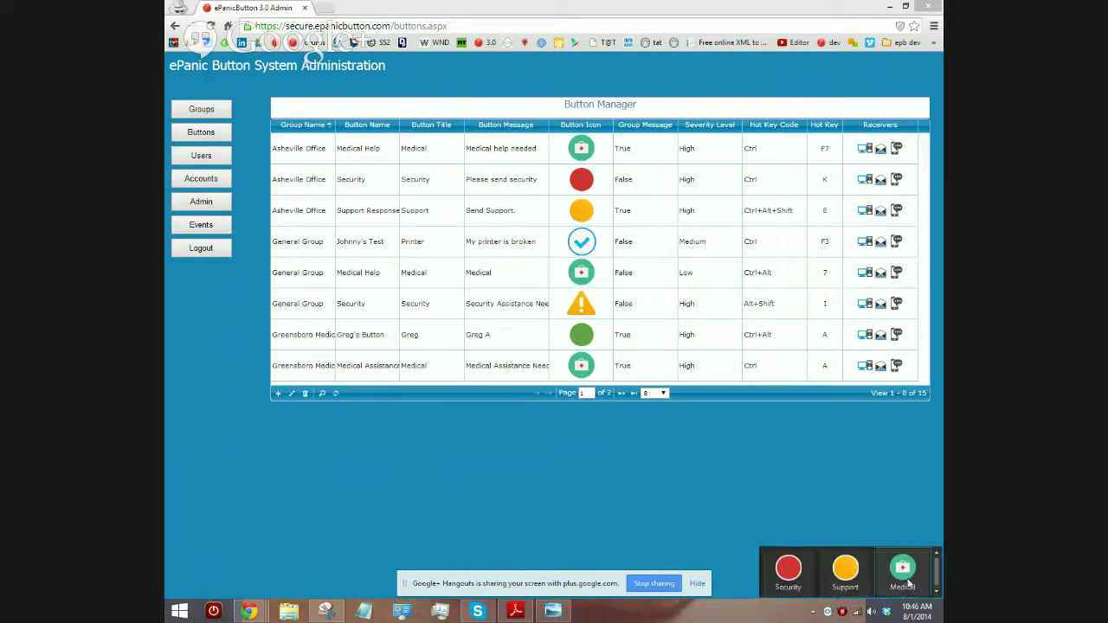